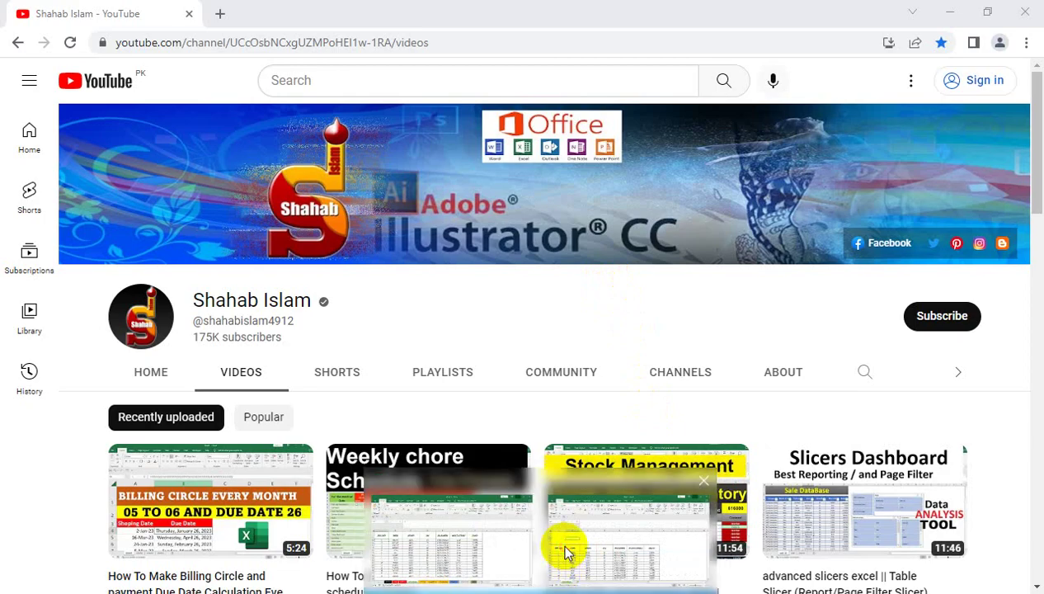
Switch to the Book1 workbook in Excel and apply thick outside borders to each of the cells C2:D3
left_click(565, 552)
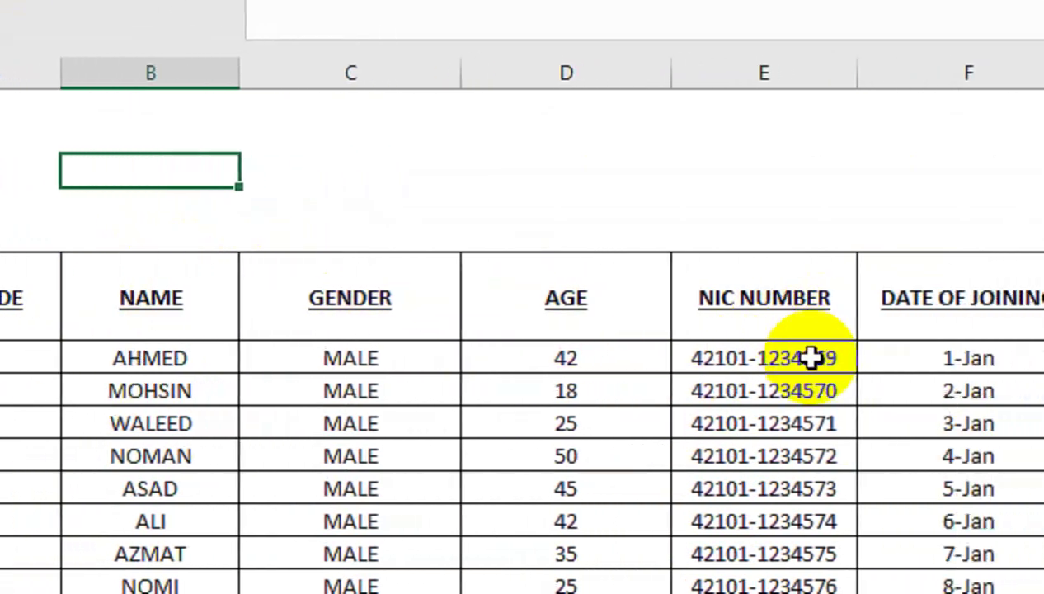
left_click(50, 172)
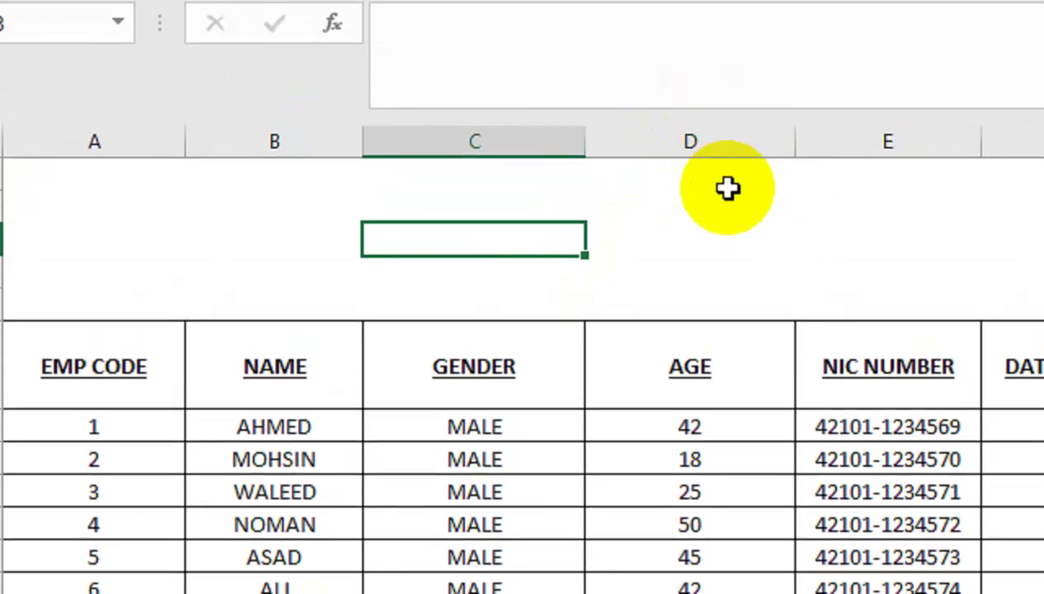
left_click(460, 181)
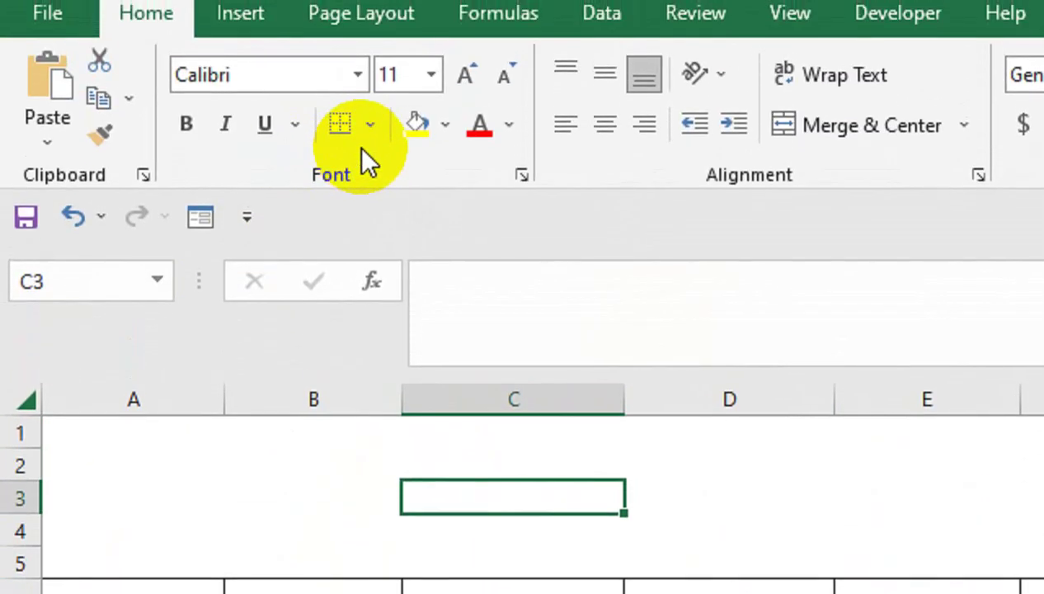
left_click(368, 143)
left_click(411, 505)
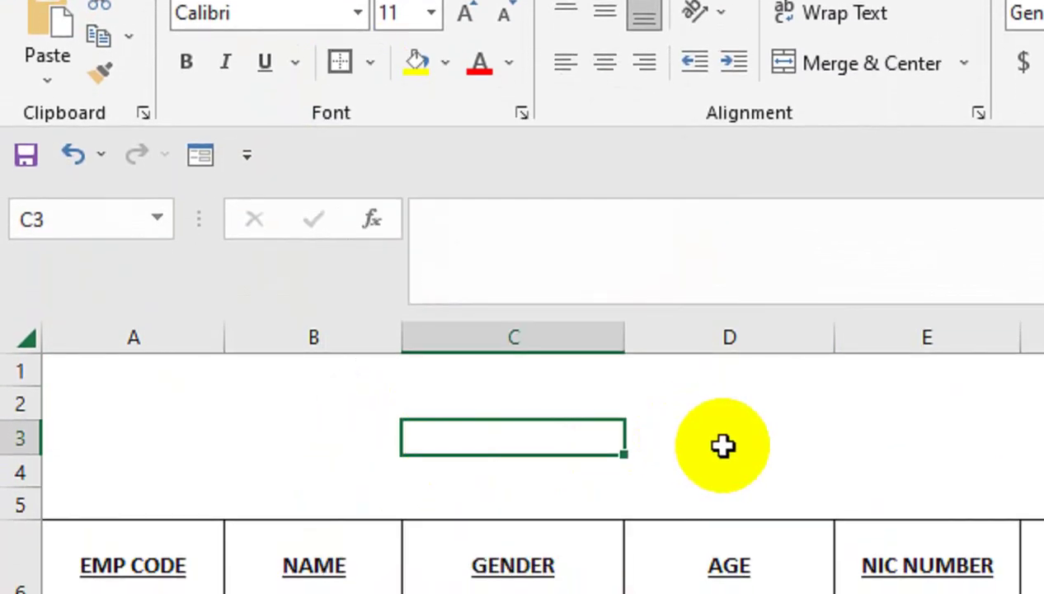
left_click(722, 518)
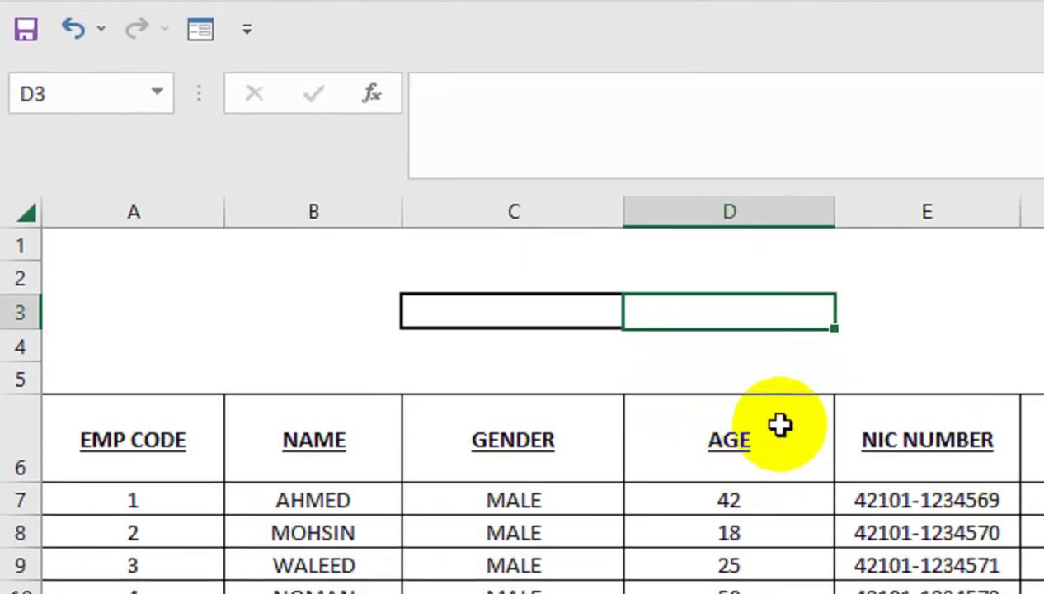
left_click(726, 270)
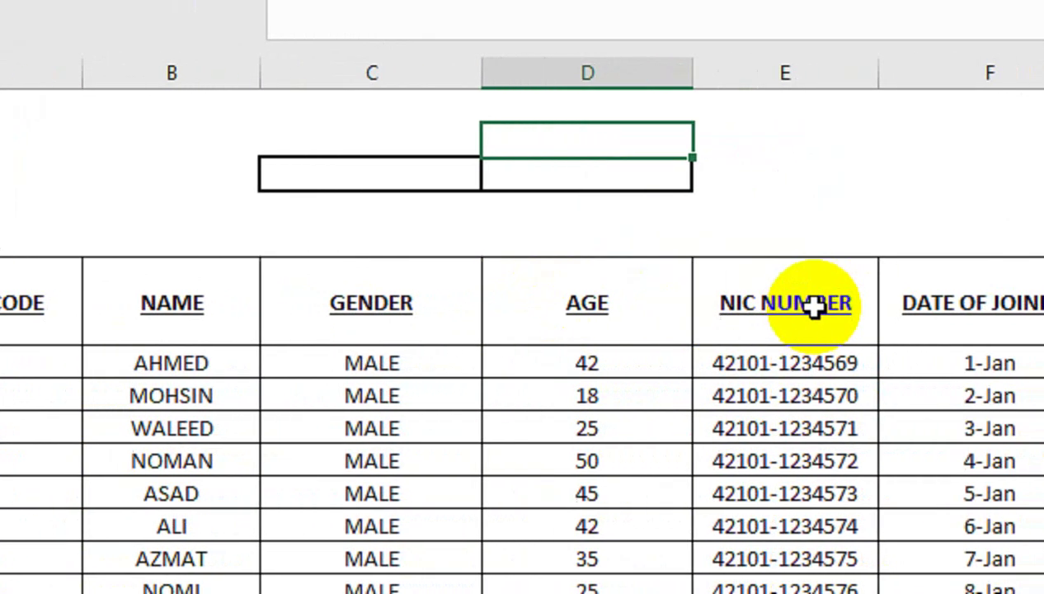
left_click_drag(586, 157, 426, 127)
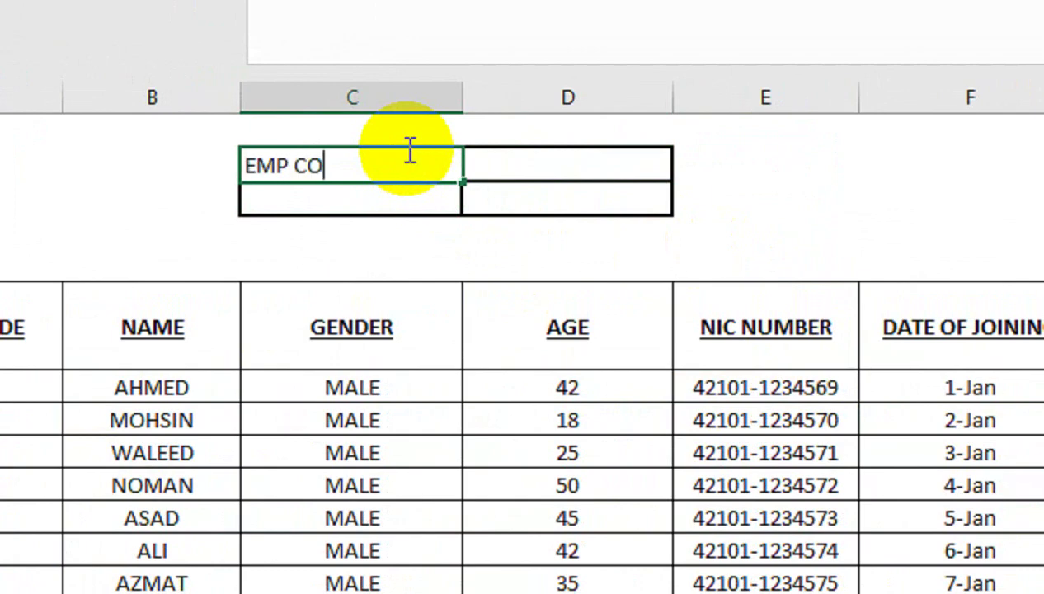
Enter the headings EMP CODE in C2 and SELECT FIELD in D2
type("EMP CODE")
key("Tab")
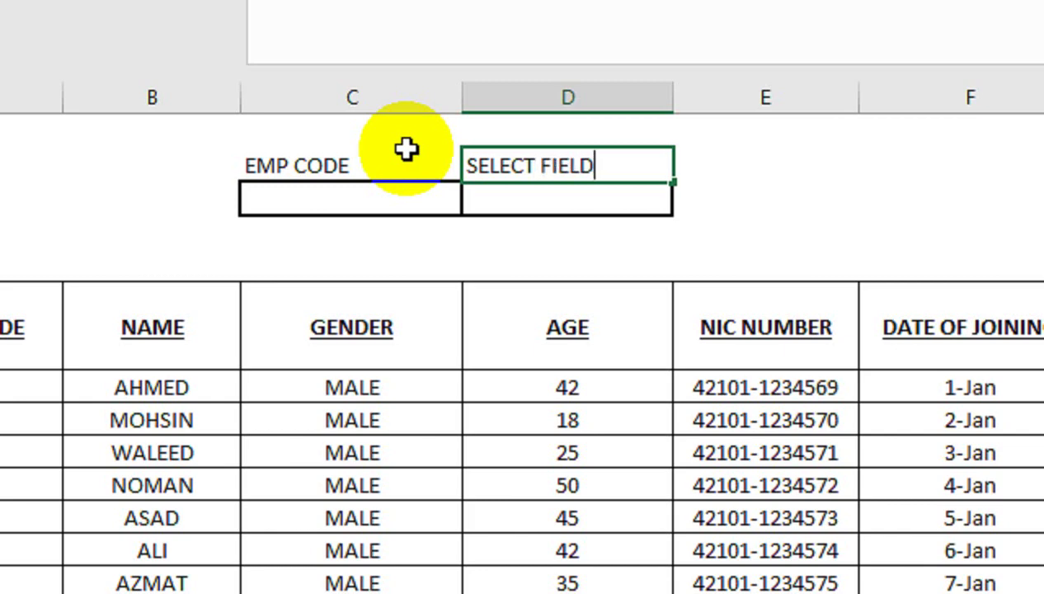
key("Return")
Format the C2:D2 headings as bold, horizontally centered text at font size 14
left_click(408, 157)
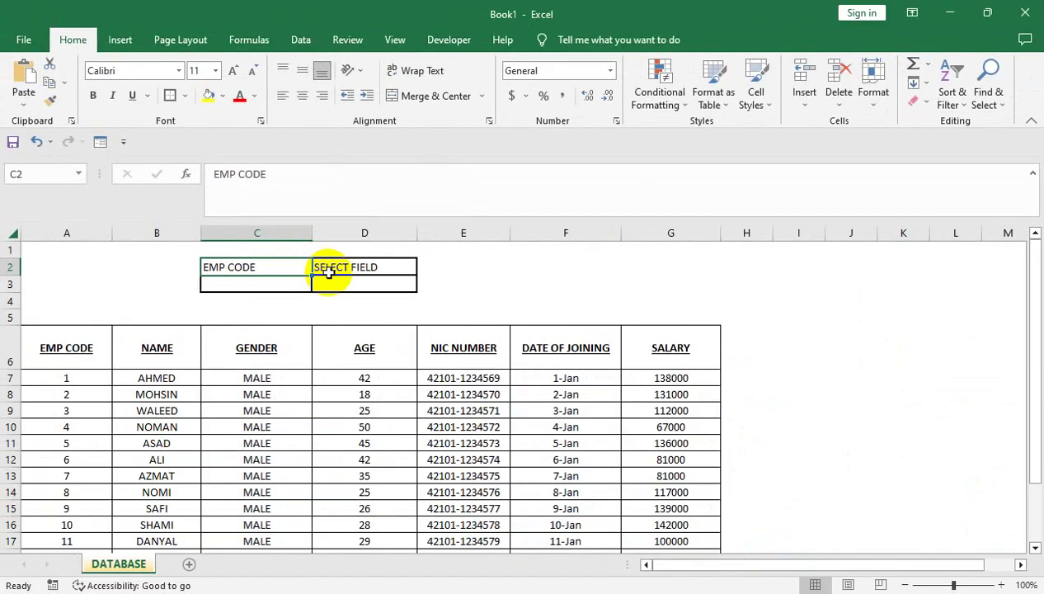
left_click(469, 156)
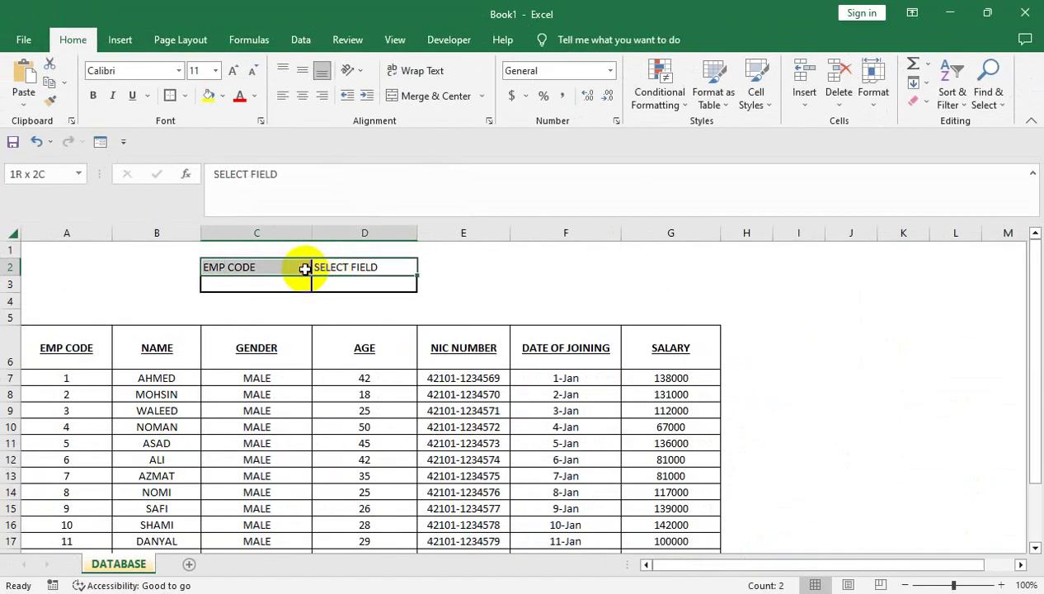
left_click(233, 73)
left_click(238, 75)
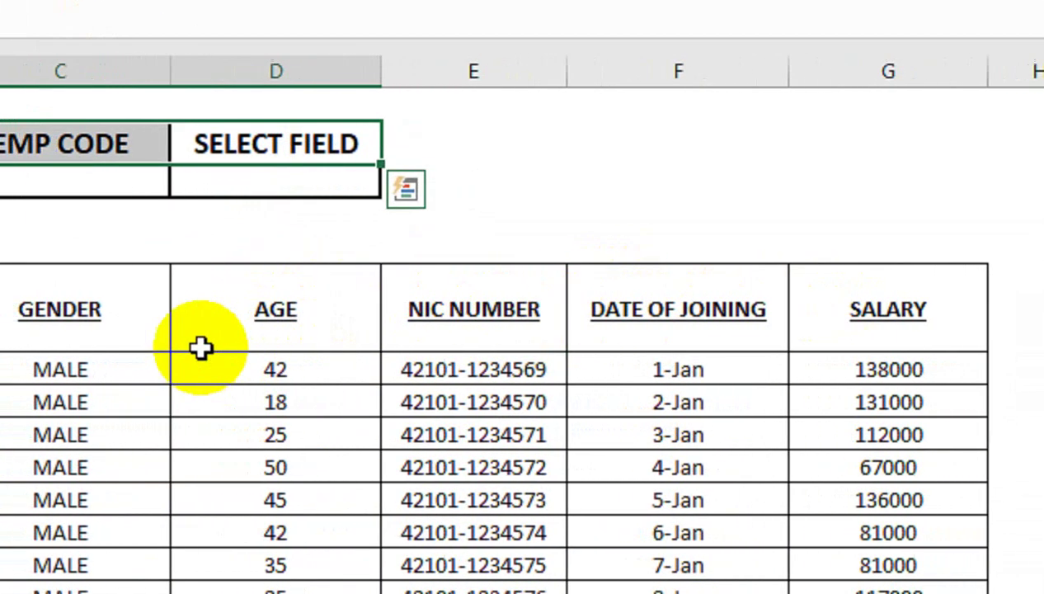
double_click(159, 186)
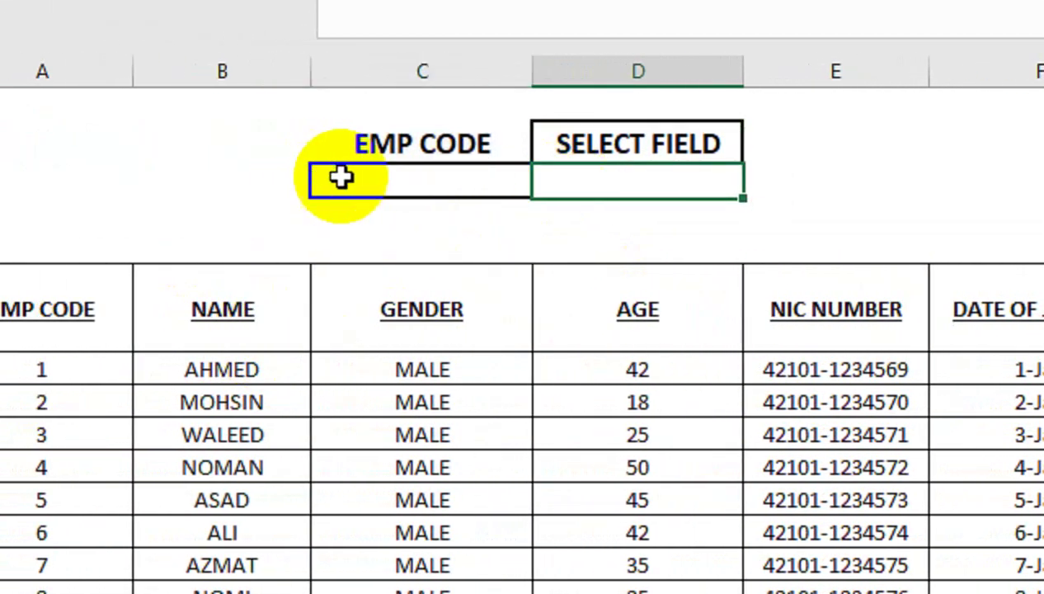
left_click(350, 130)
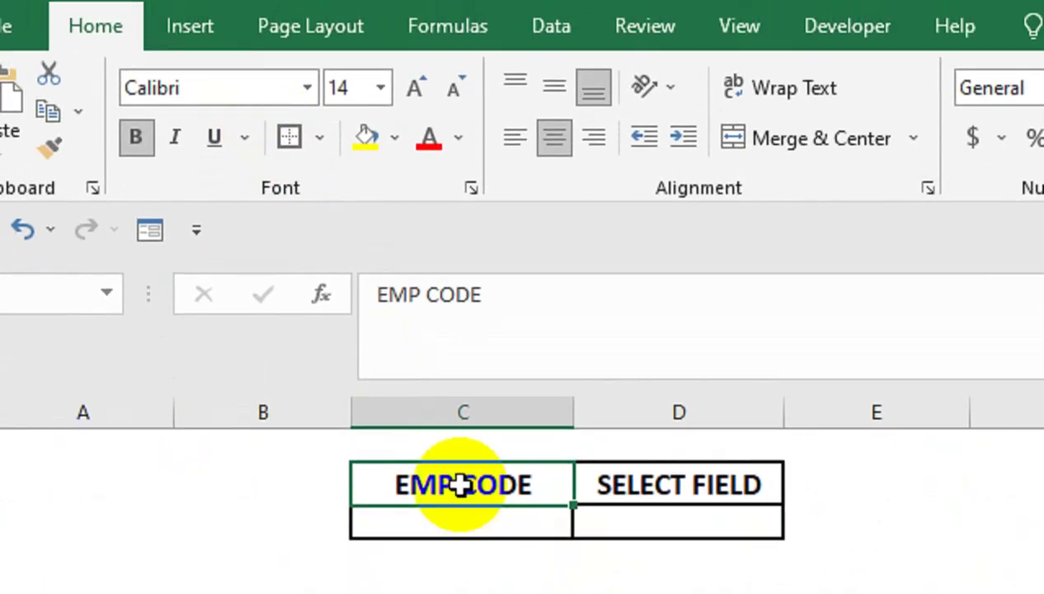
Add list data validation to C3 with the employee codes =$A$7:$A$21 as its source
left_click(495, 521)
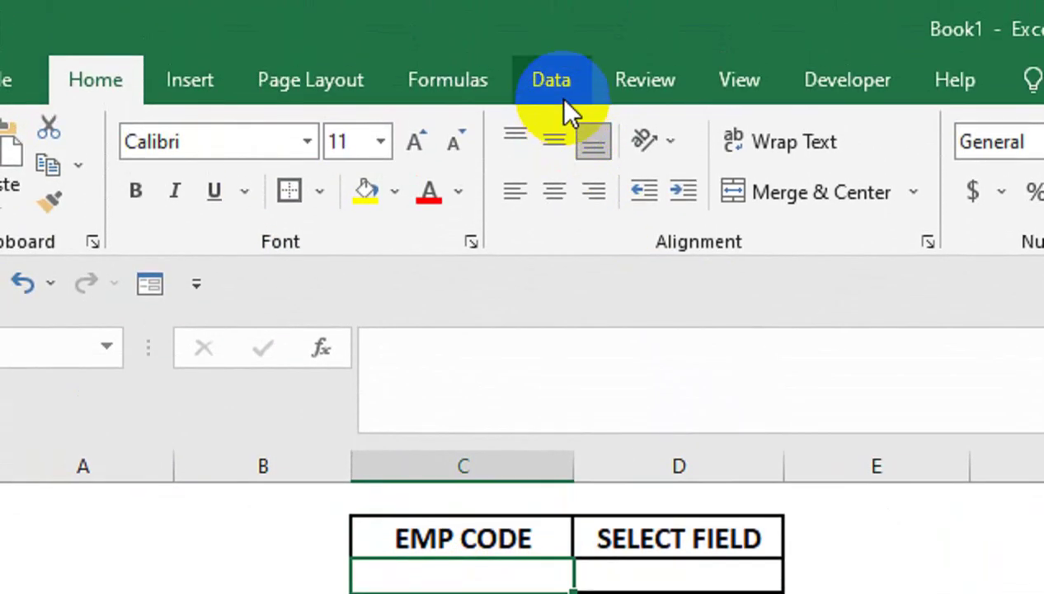
left_click(552, 25)
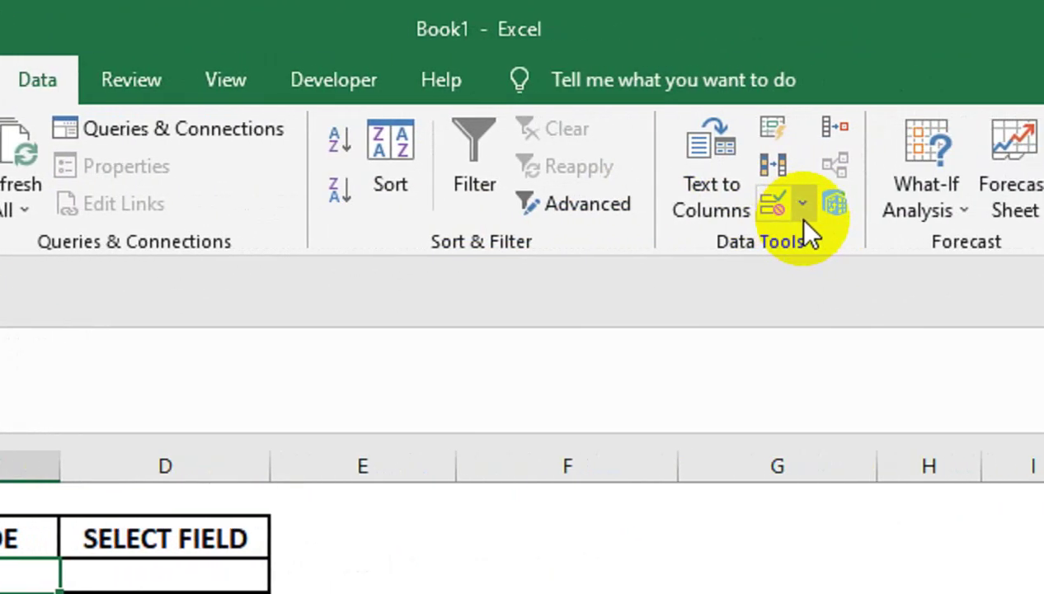
left_click(1029, 203)
left_click(262, 246)
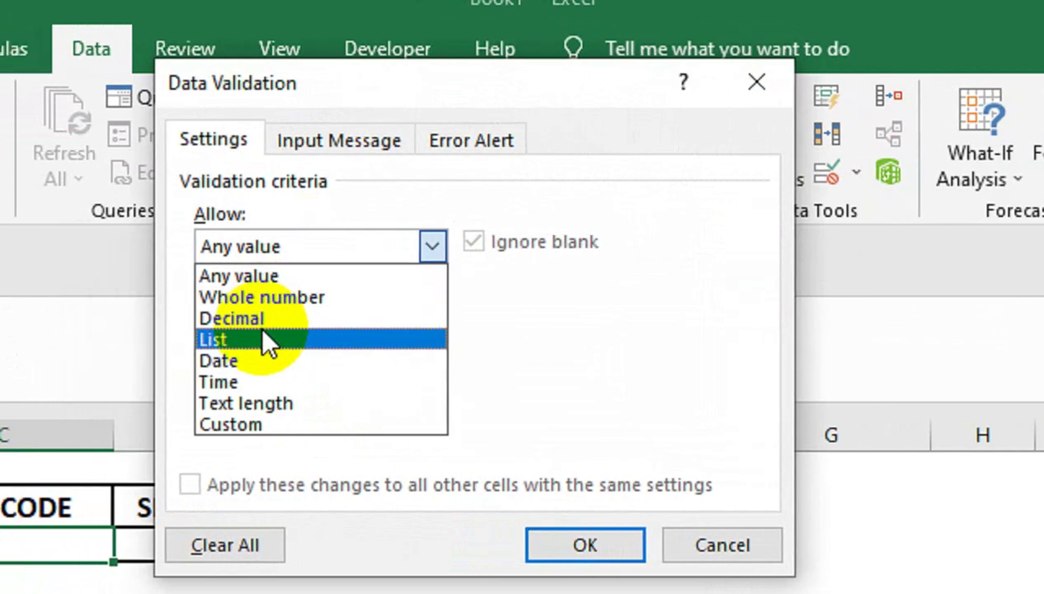
left_click(206, 339)
left_click(184, 376)
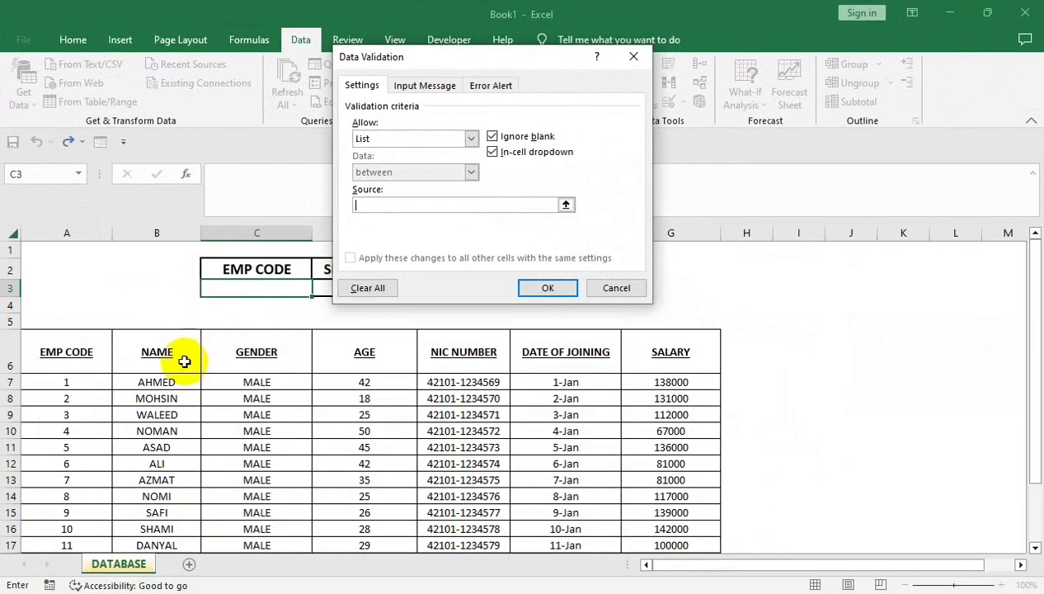
left_click_drag(66, 382, 66, 528)
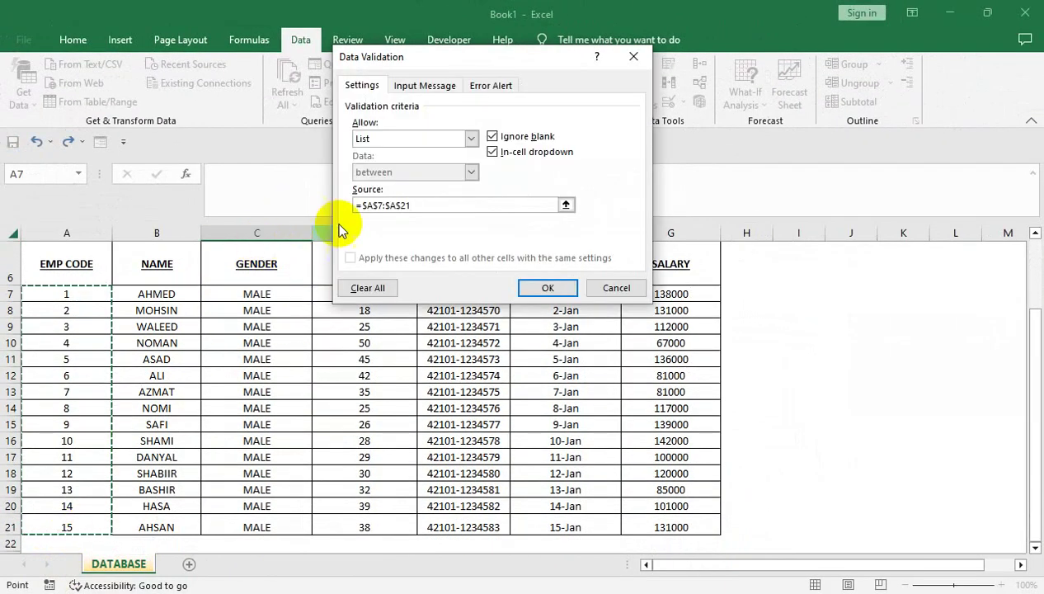
left_click(558, 287)
Choose employee code 3 from the dropdown list in C3
left_click_drag(472, 305, 367, 266)
left_click(255, 289)
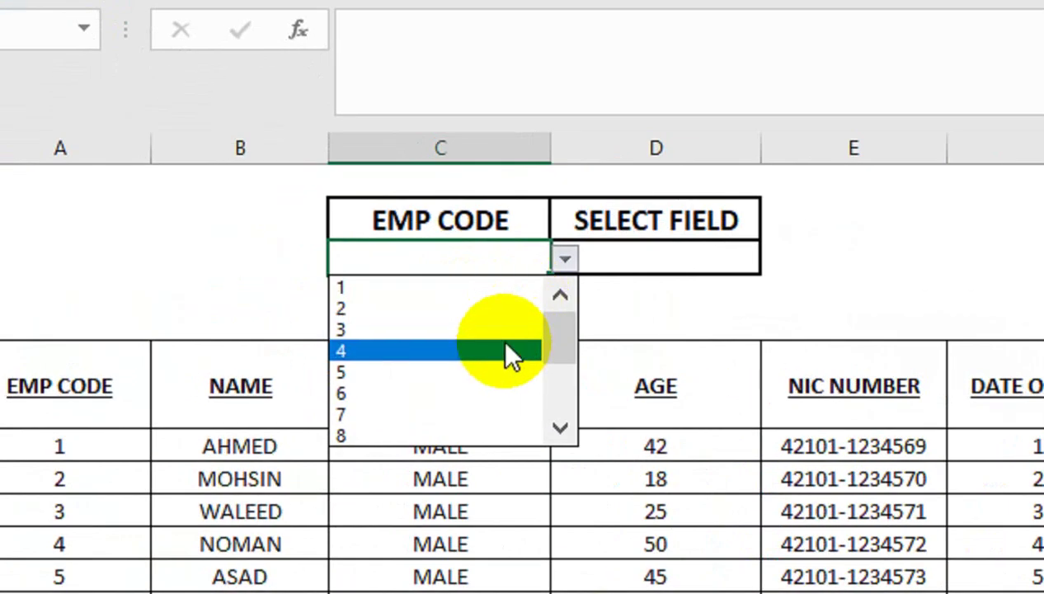
left_click(290, 323)
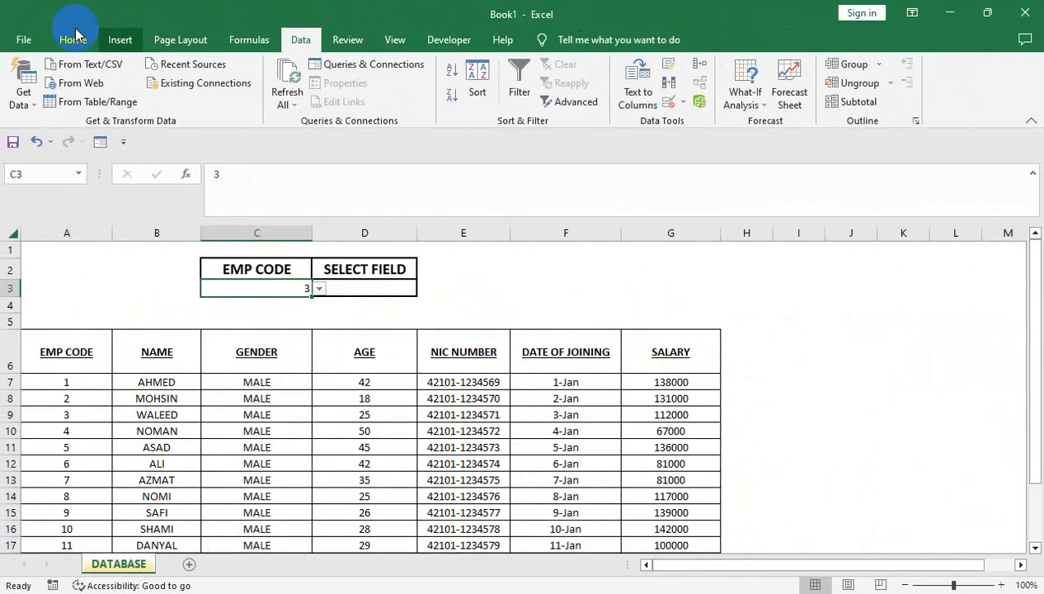
Format C3:D3 as bold at font size 20, centered horizontally and vertically
left_click(72, 40)
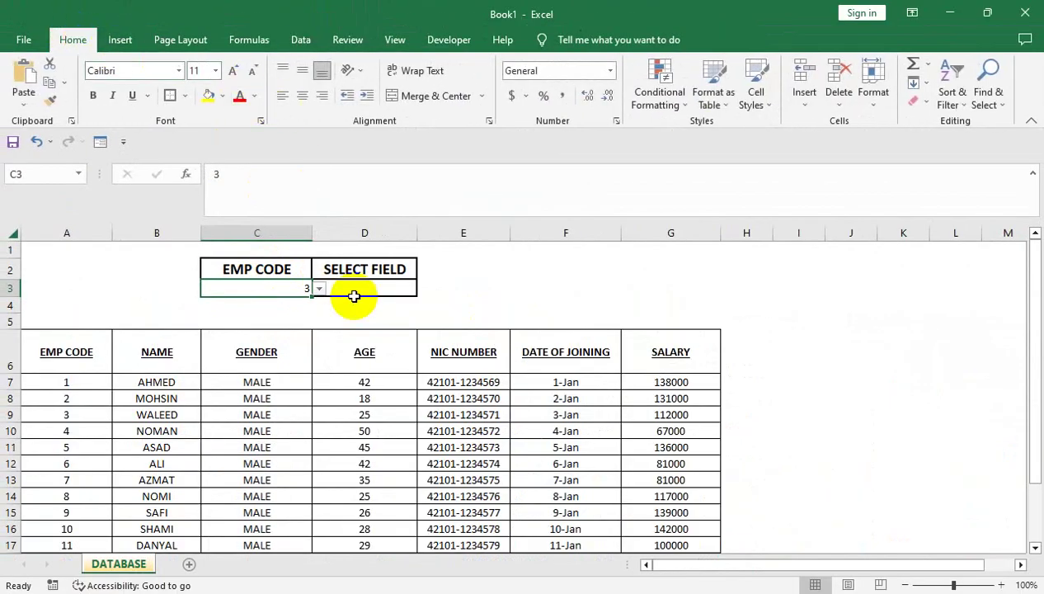
left_click(317, 291)
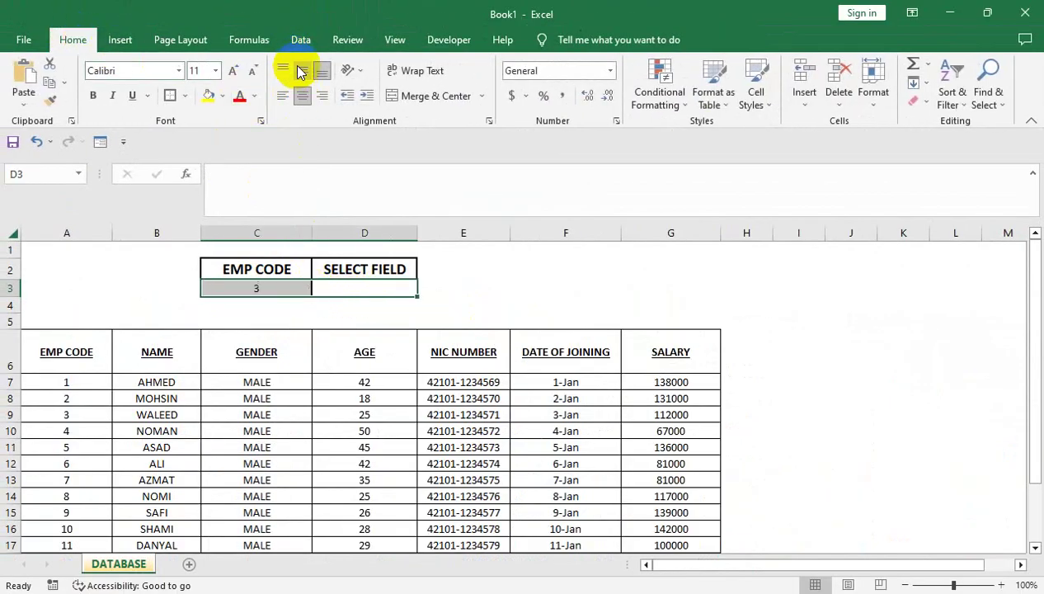
left_click(231, 74)
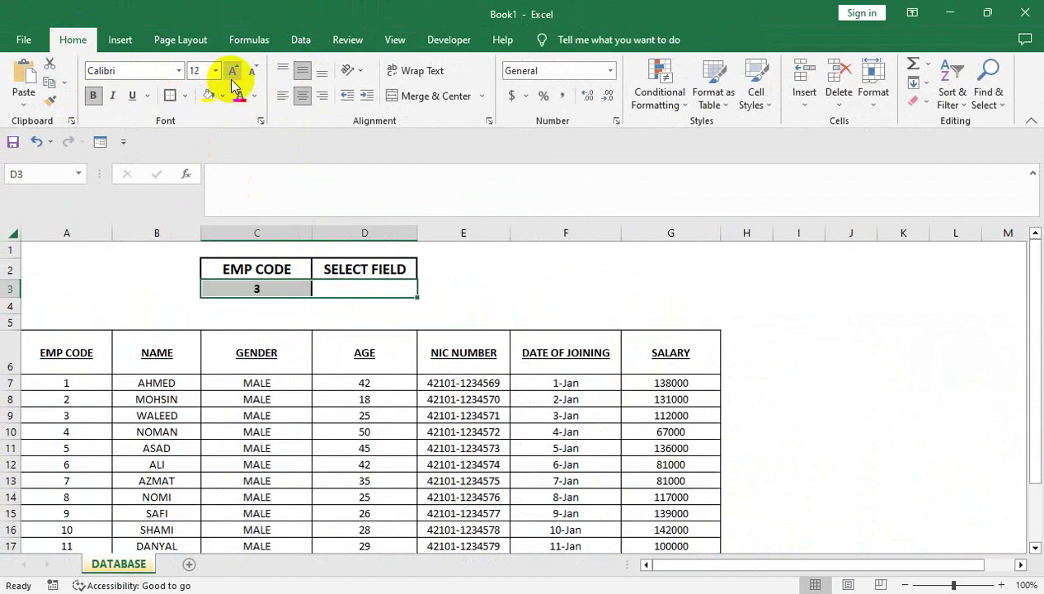
left_click(232, 75)
left_click(232, 74)
left_click(232, 74)
left_click(232, 74)
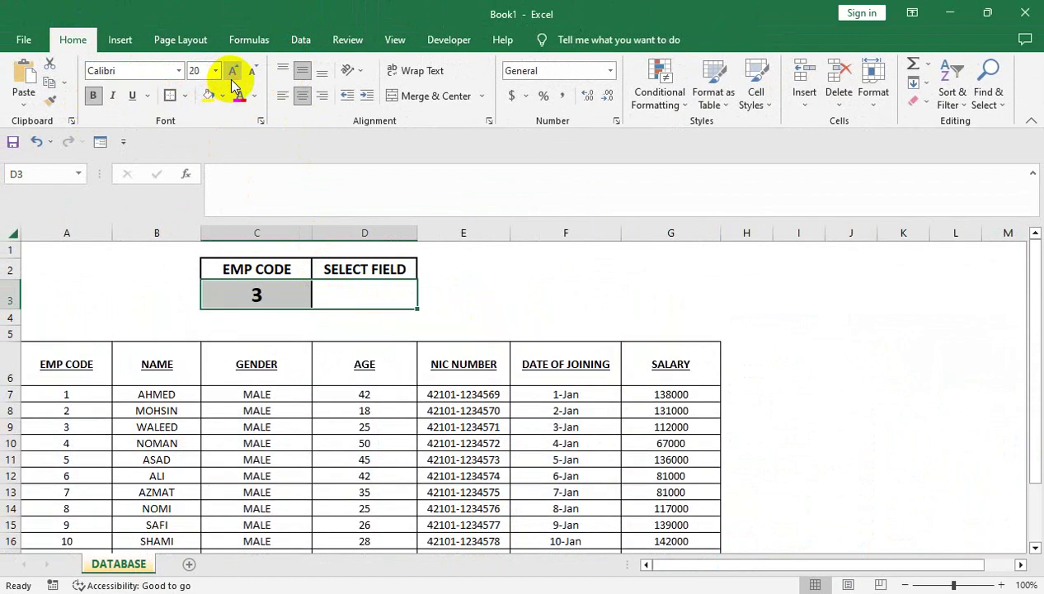
Move the SELECT FIELD heading from D2 up to D1
left_click(344, 290)
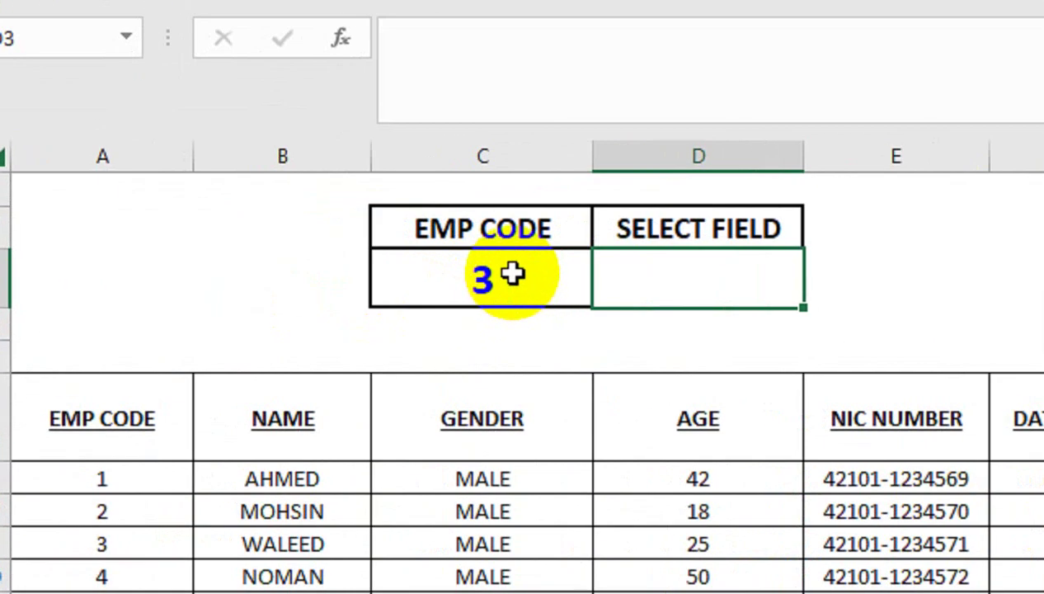
left_click(751, 227)
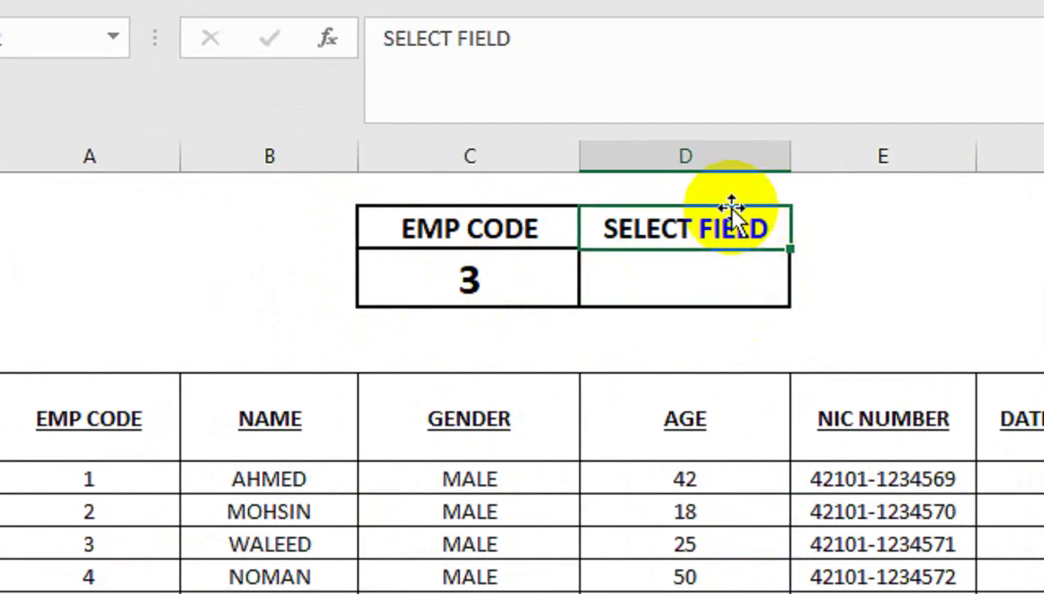
mouse_move(745, 211)
left_mouse_down()
mouse_move(746, 194)
mouse_move(734, 194)
left_mouse_up()
Add list data validation to D2 with the table headers =$A$6:$G$6 as its source
left_click(700, 228)
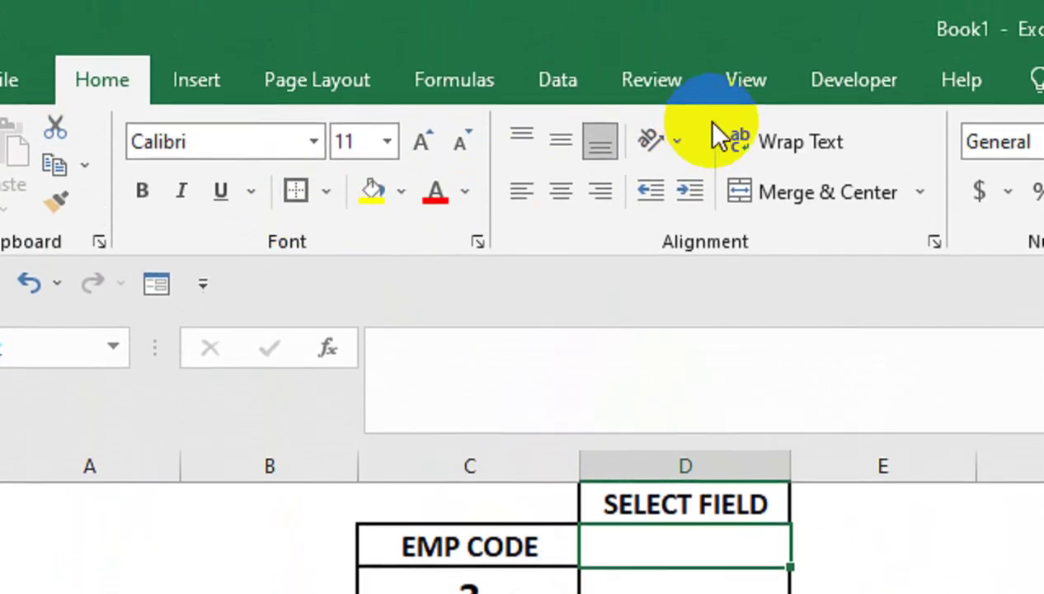
left_click(559, 83)
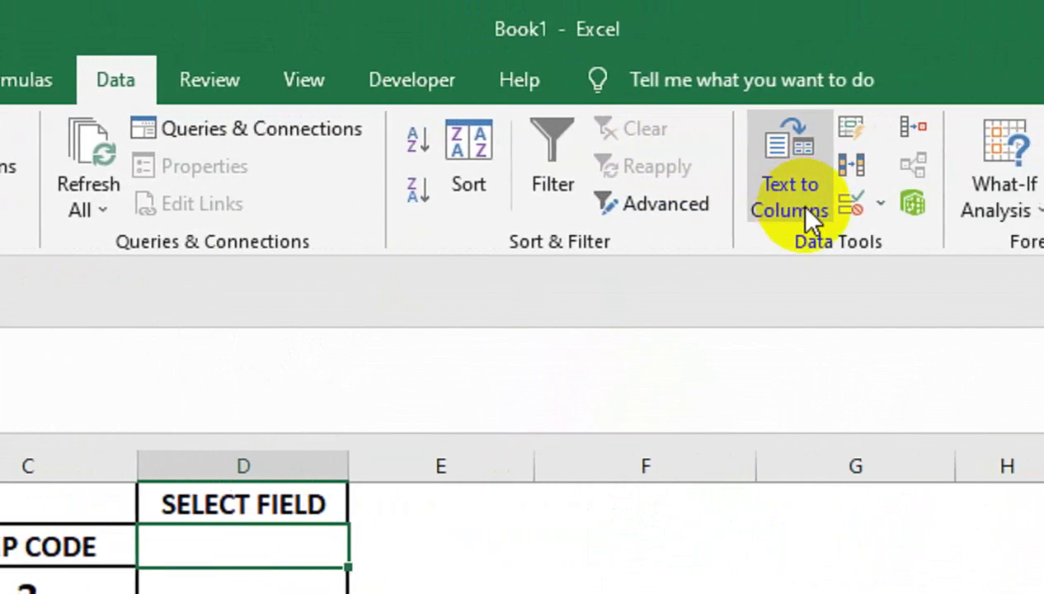
left_click(1043, 203)
left_click(1043, 245)
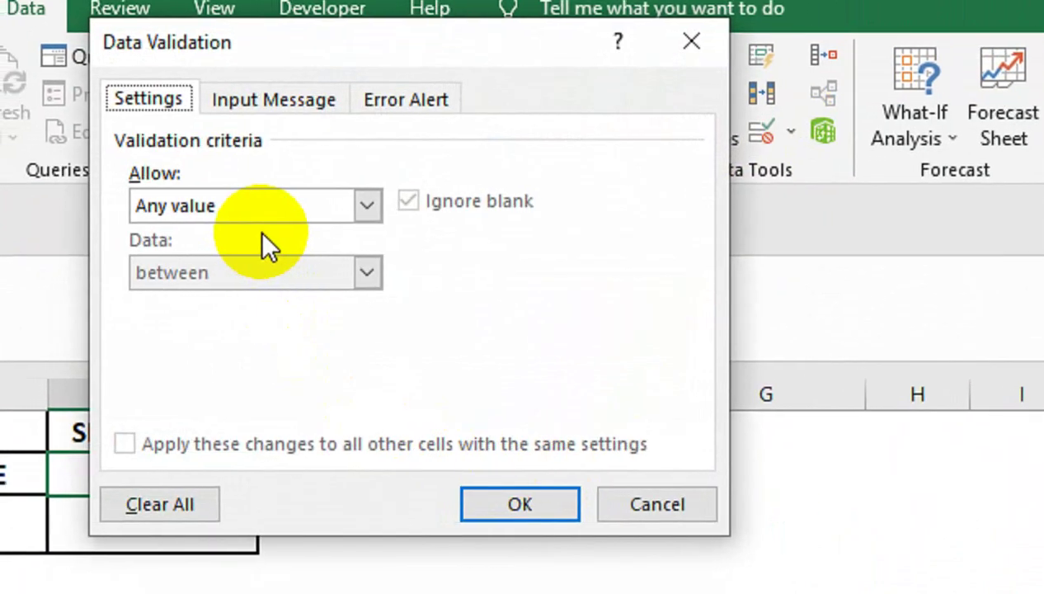
left_click(247, 208)
left_click(258, 298)
left_click(216, 334)
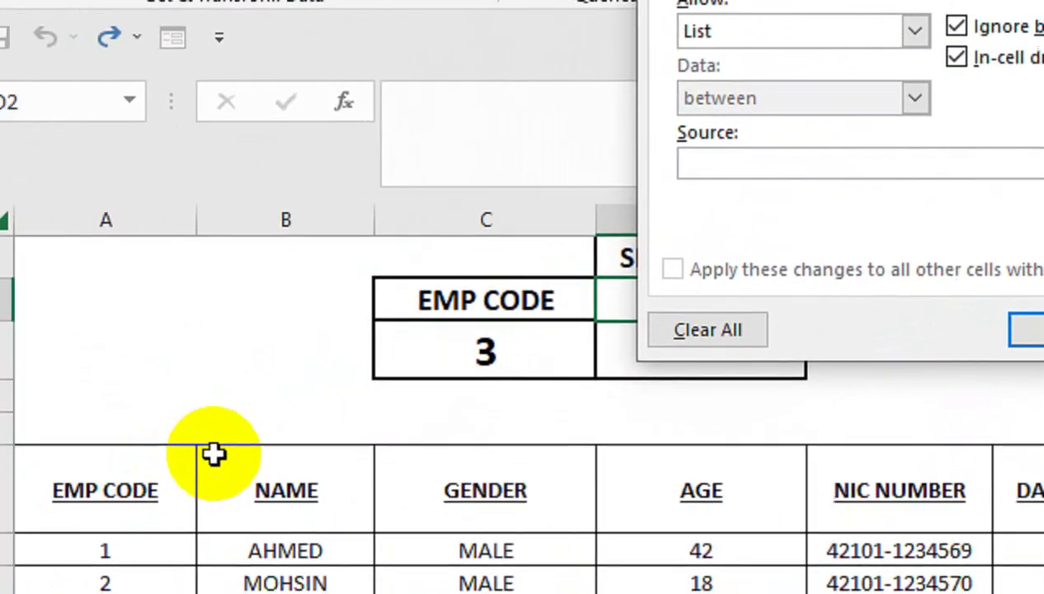
left_click_drag(0, 593, 858, 593)
left_click_drag(805, 430, 804, 431)
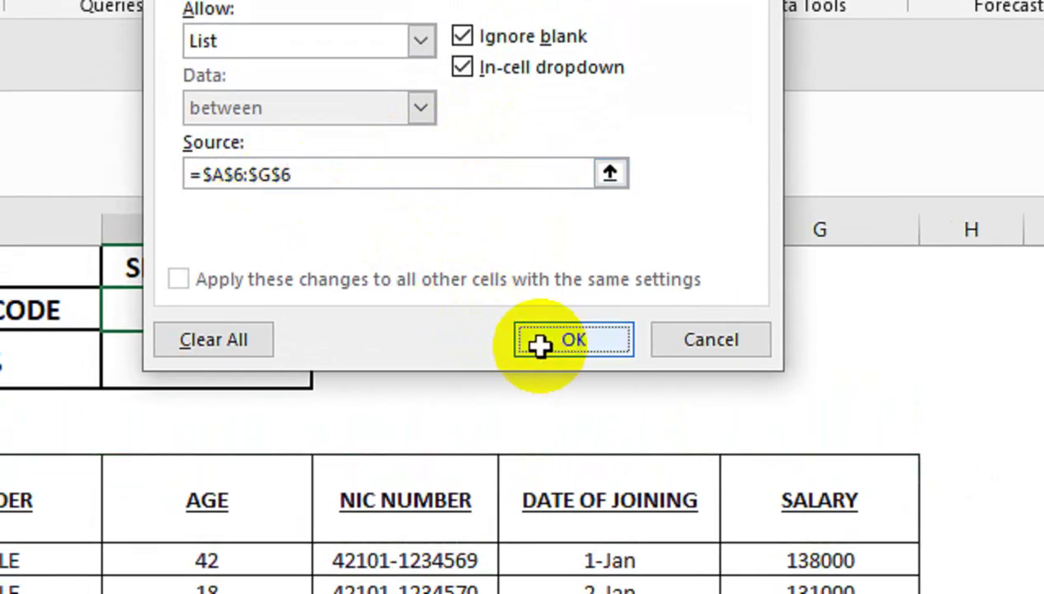
left_click(540, 345)
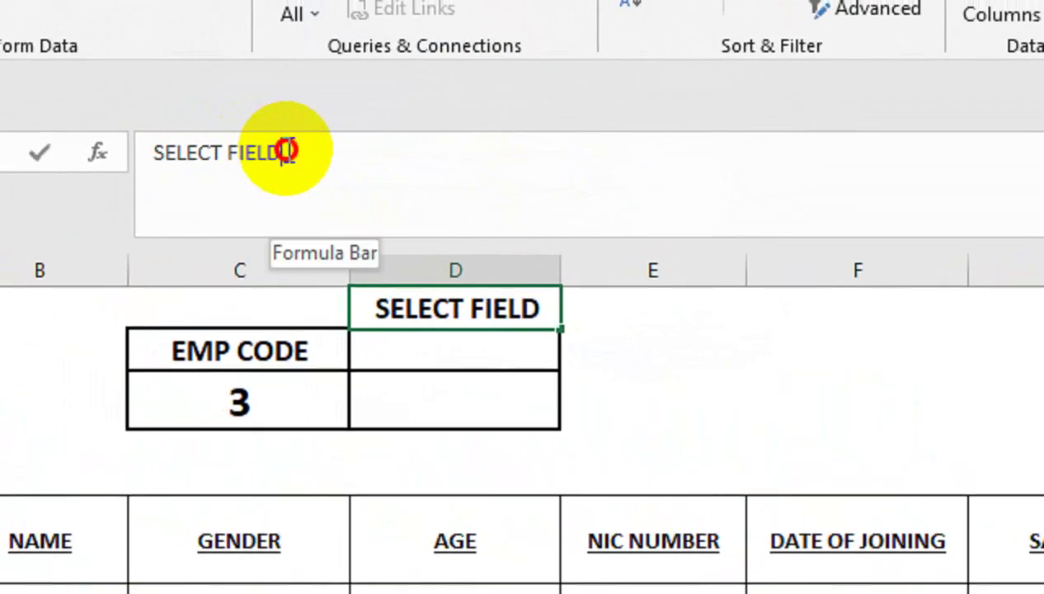
Change the heading text in D1 to SELECTHEADER
left_click_drag(56, 111, 0, 111)
type("HEADER")
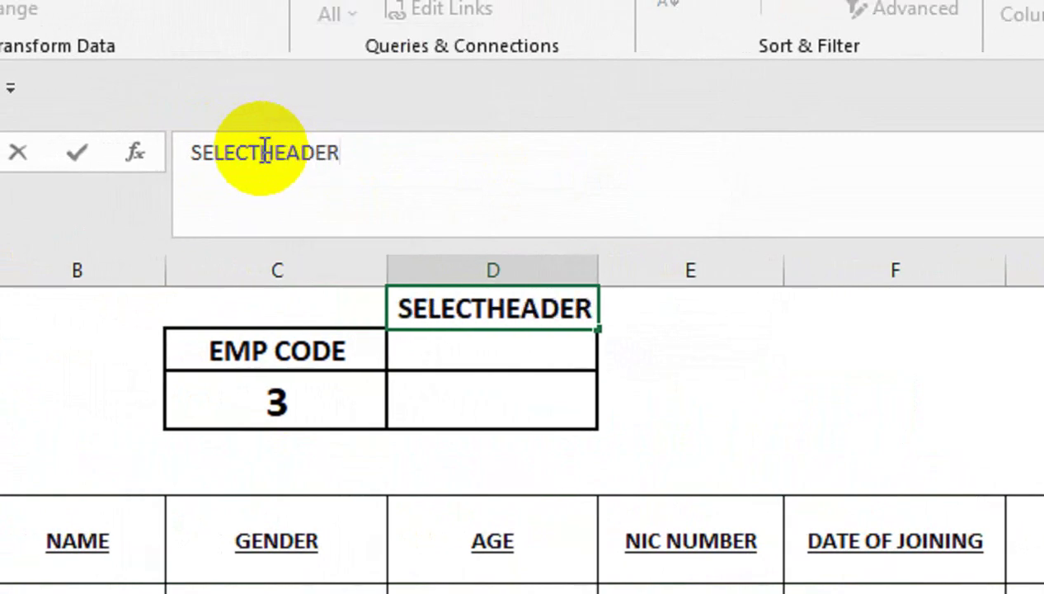
key("Return")
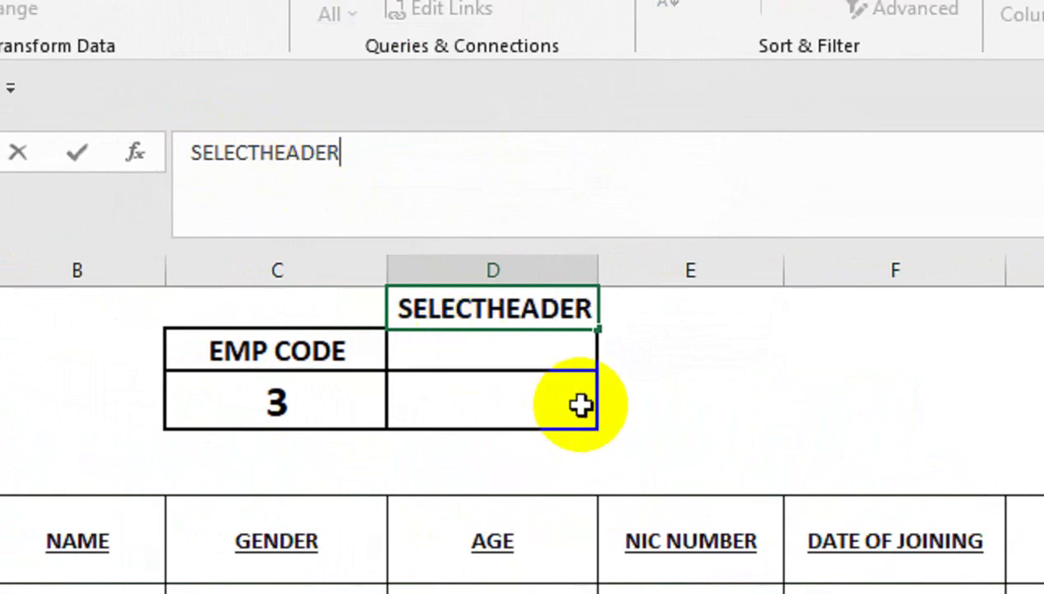
left_click(569, 401)
left_click(518, 312)
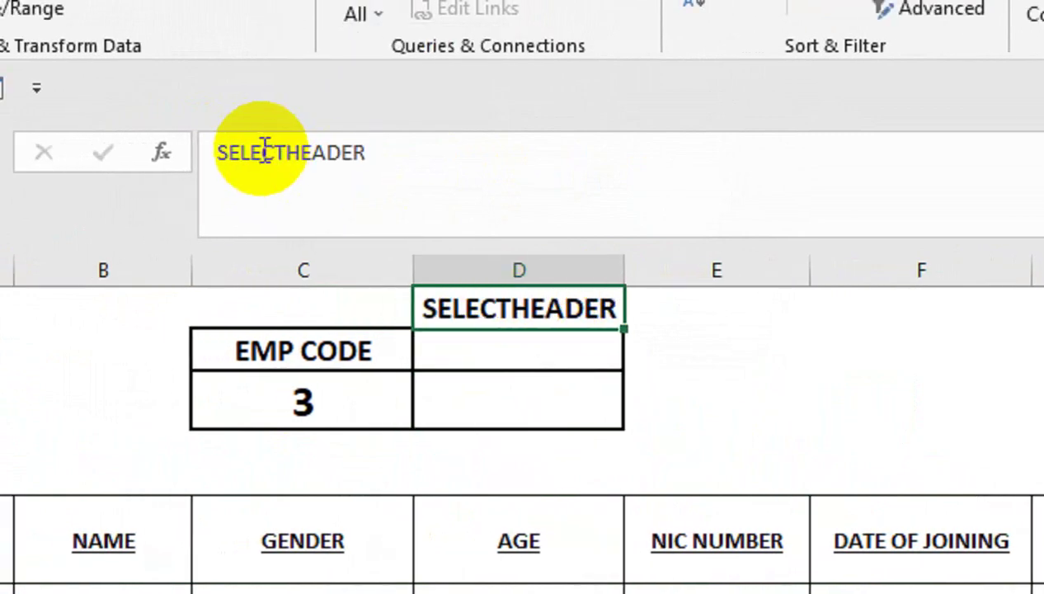
Correct the heading in D1 to SELECT HEADER and autofit column D to its contents
left_click(690, 380)
double_click(625, 263)
left_click(529, 305)
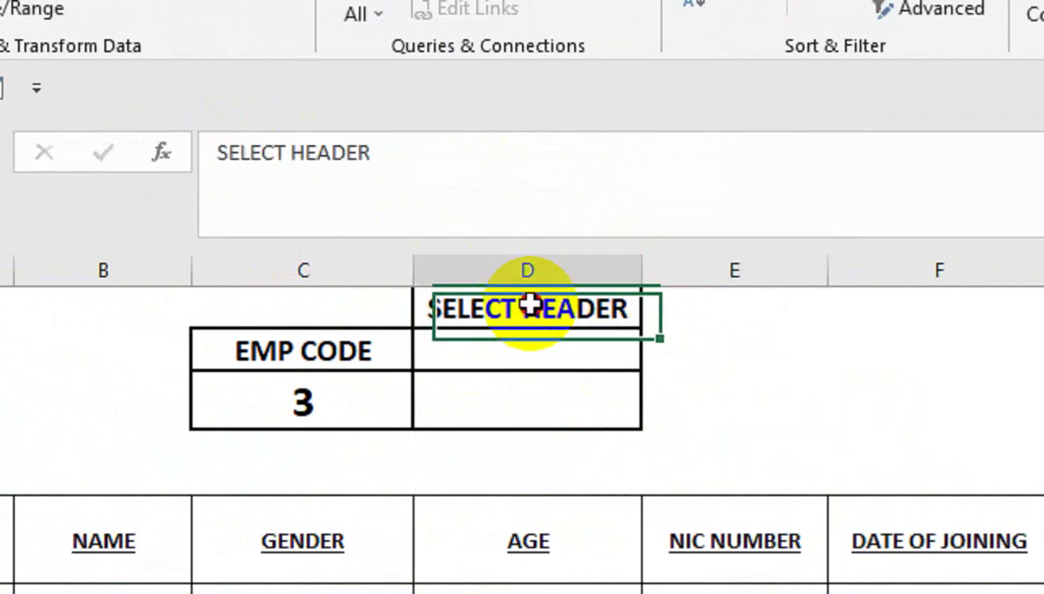
Choose SALARY from the dropdown list in D2
left_click(496, 354)
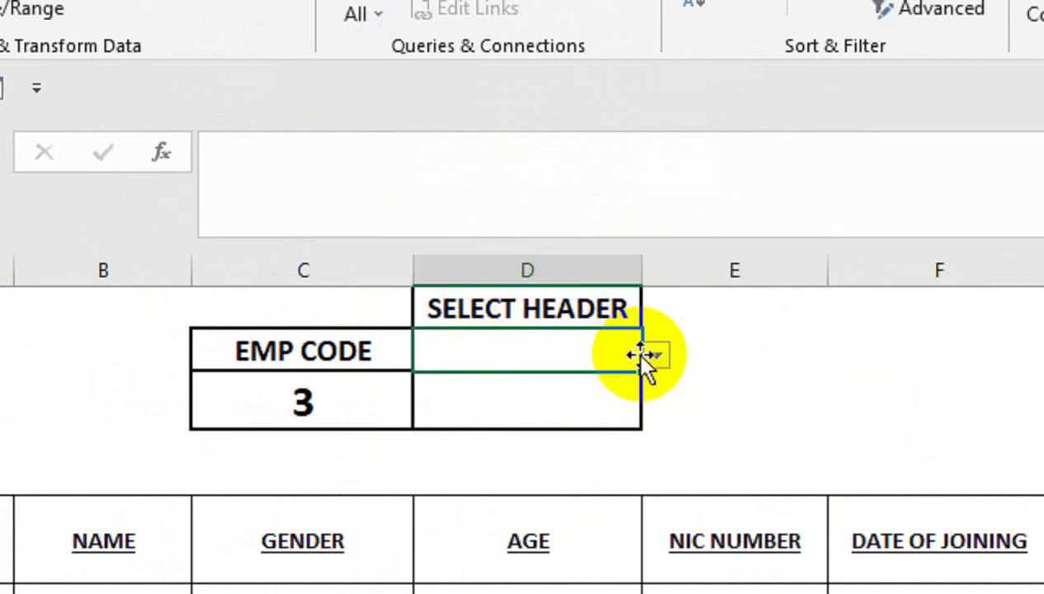
left_click(656, 355)
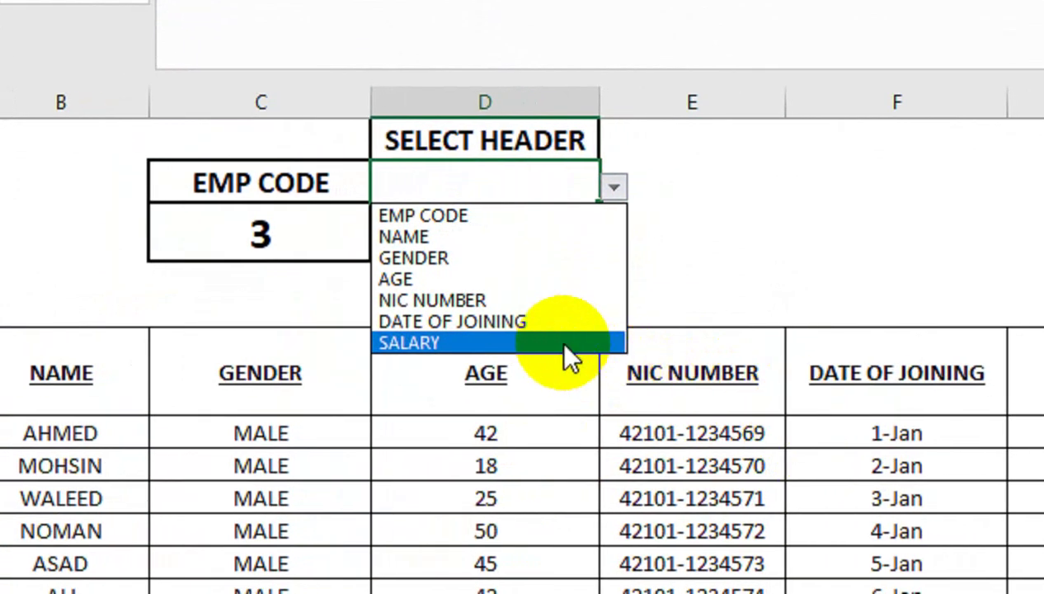
left_click(566, 345)
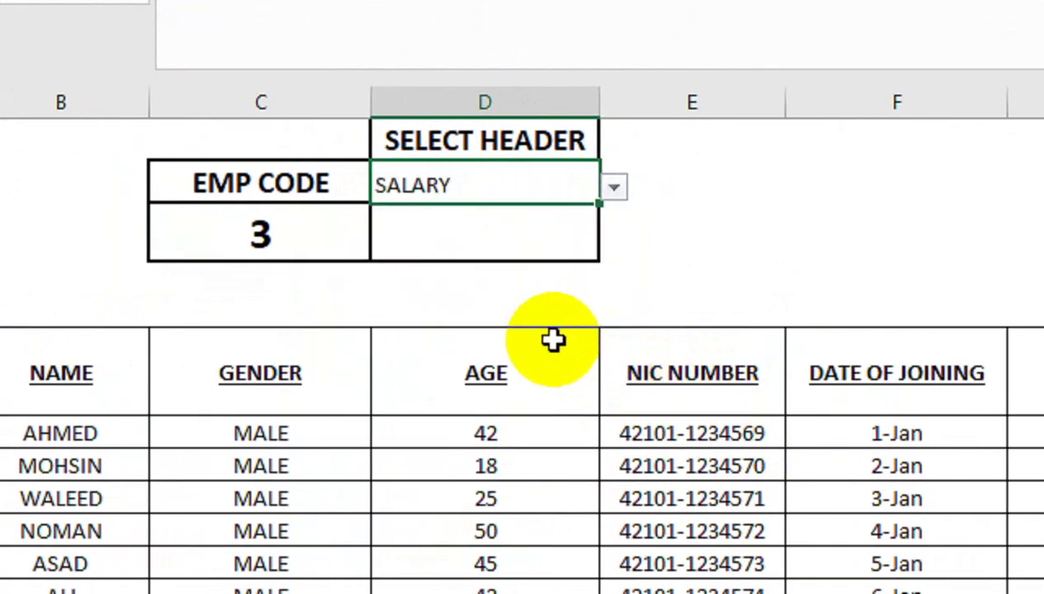
Copy the formatting of the EMP CODE heading in C2 onto D2 with Format Painter
left_click(314, 224)
left_click(320, 186)
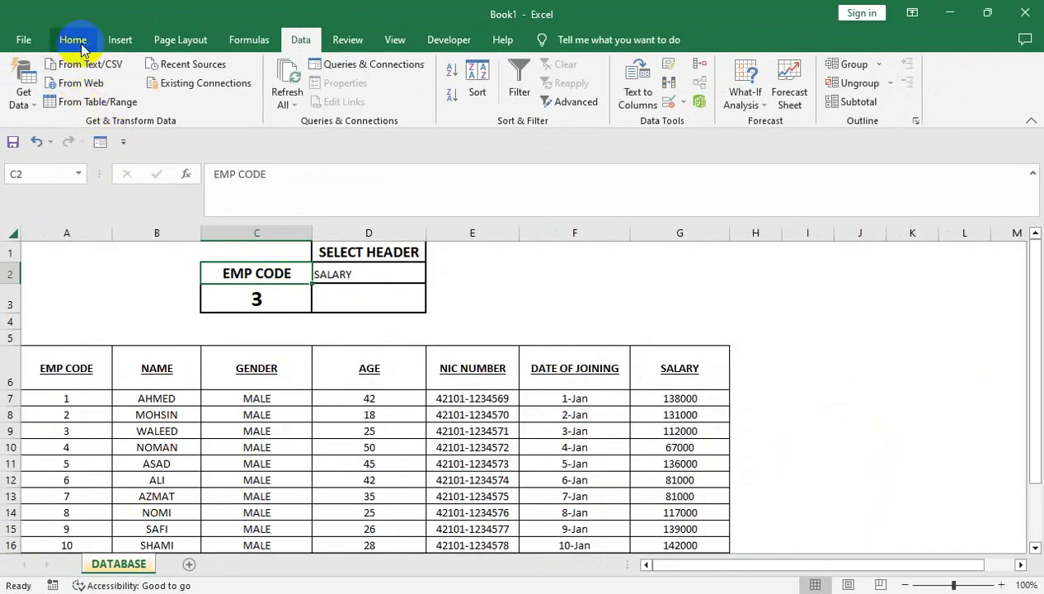
left_click(76, 43)
left_click(50, 101)
left_click(333, 267)
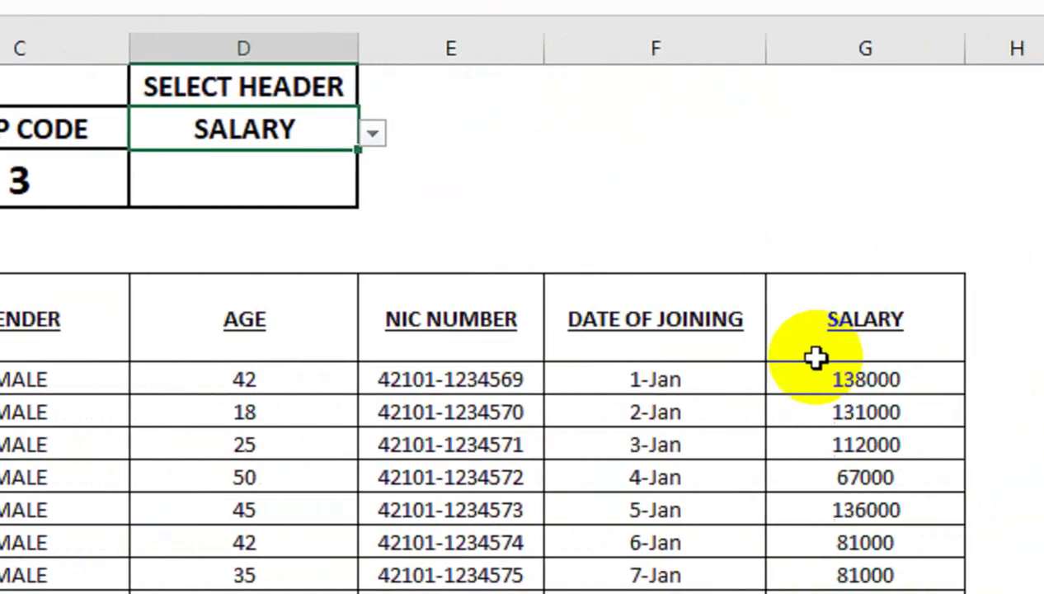
Start a VLOOKUP formula in D3 with the employee code in C3 as its lookup value
left_click(447, 207)
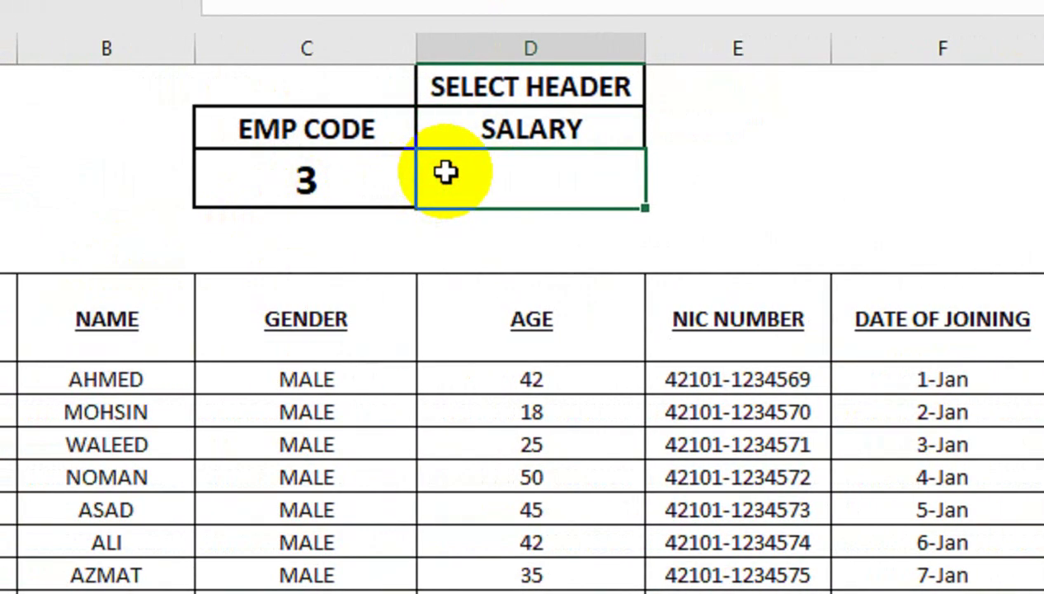
type("=VLOOKUP(")
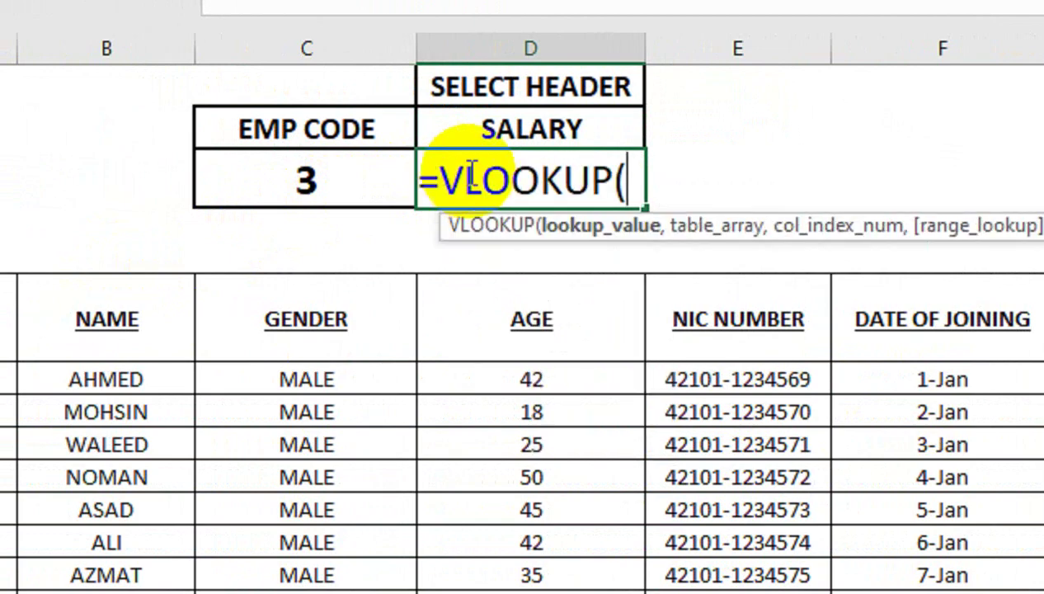
left_click(363, 196)
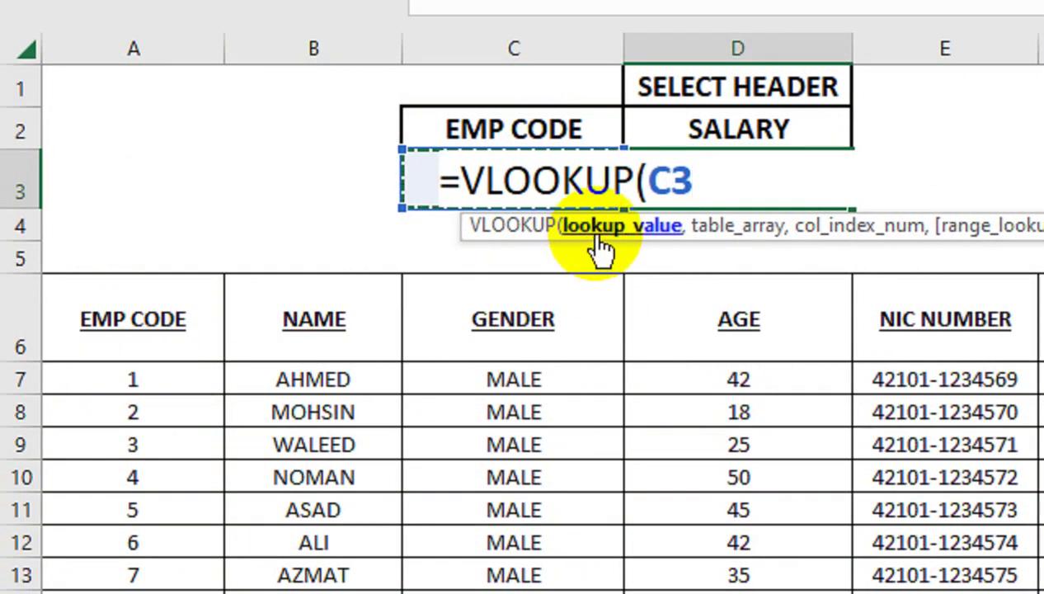
type(",")
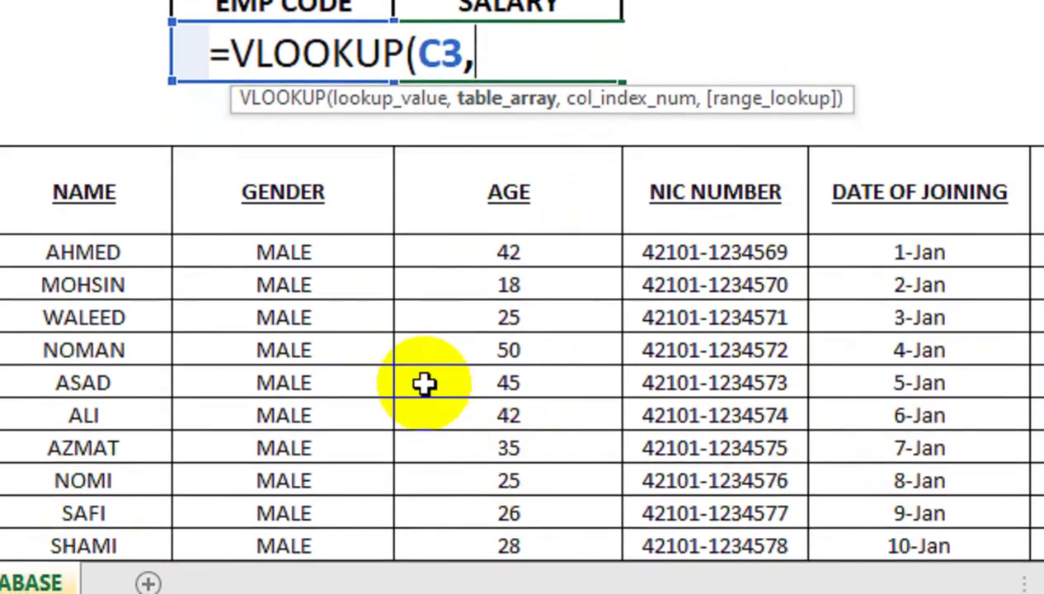
Set the VLOOKUP's table array to A6:G21, including the header row, and its column index to 7
left_click(198, 193)
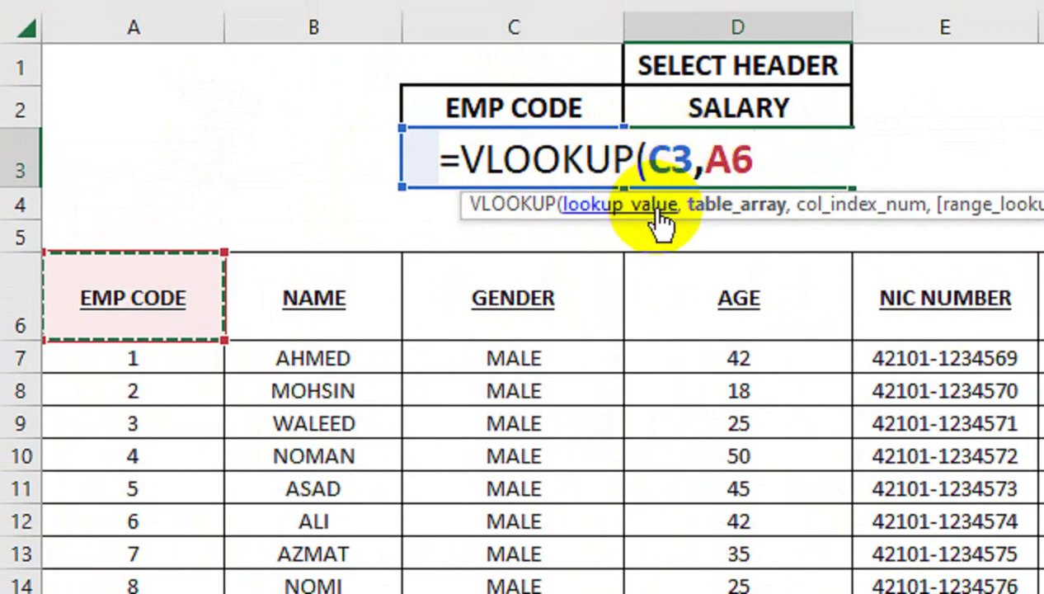
left_click_drag(198, 297, 893, 333)
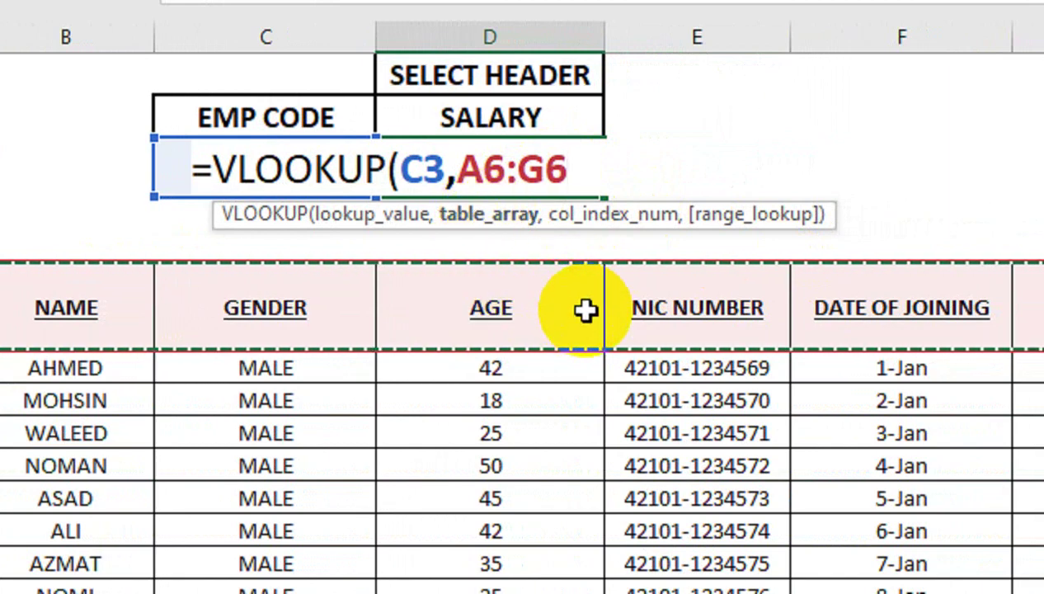
scroll(586, 310, "down", 2)
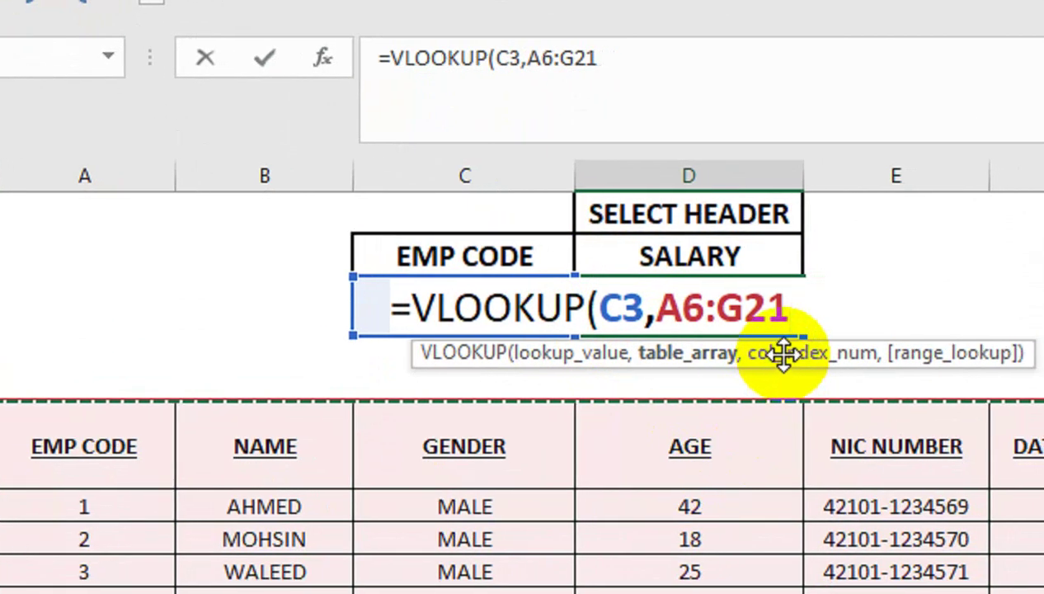
type(",")
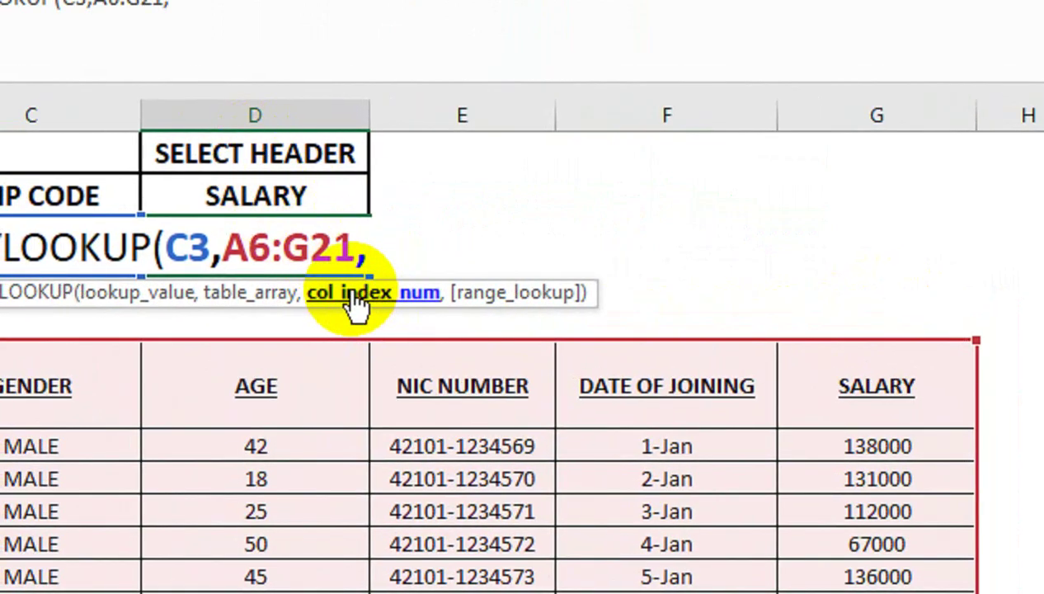
type("7")
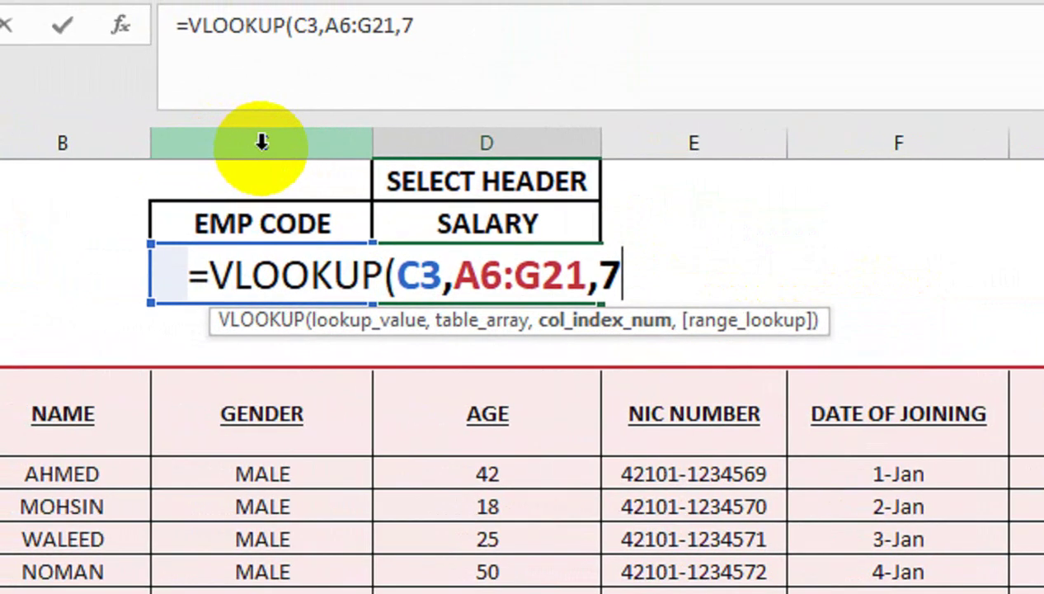
type(",")
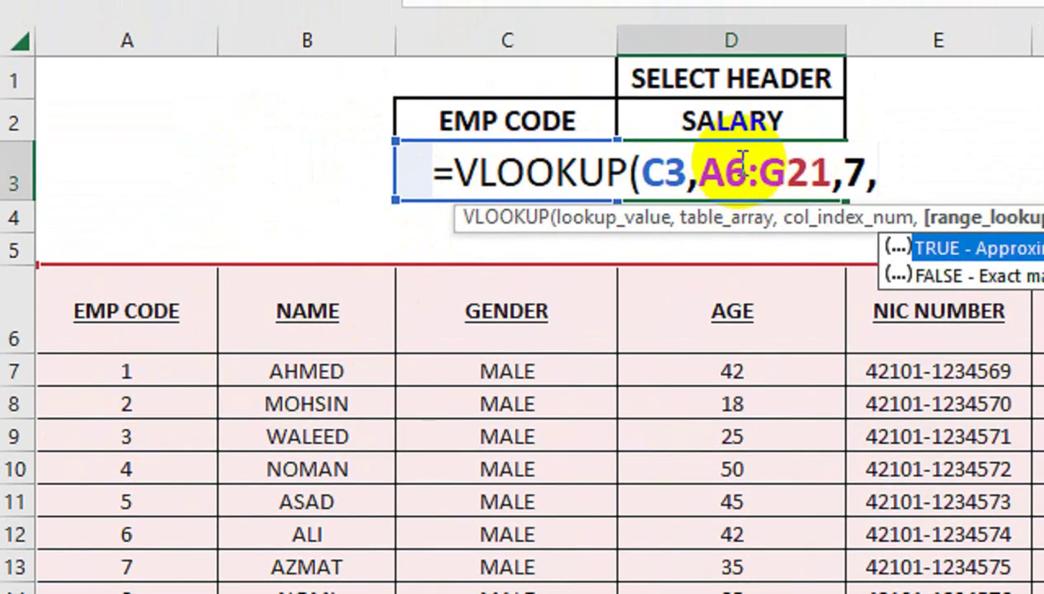
Try TRUE (approximate match) as the VLOOKUP's range lookup argument, and remove it again
left_click(958, 276)
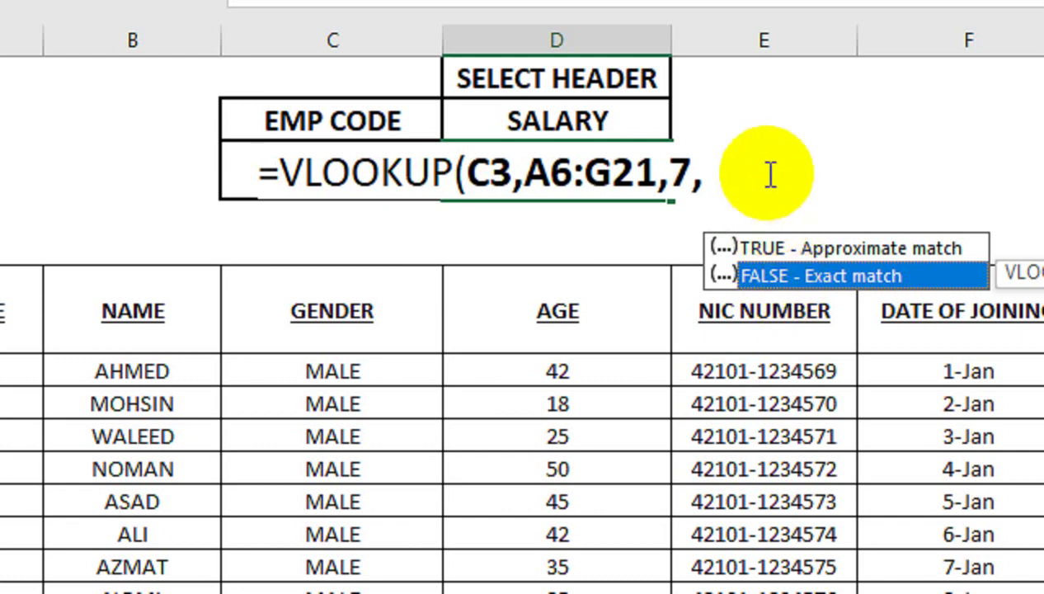
key("Escape")
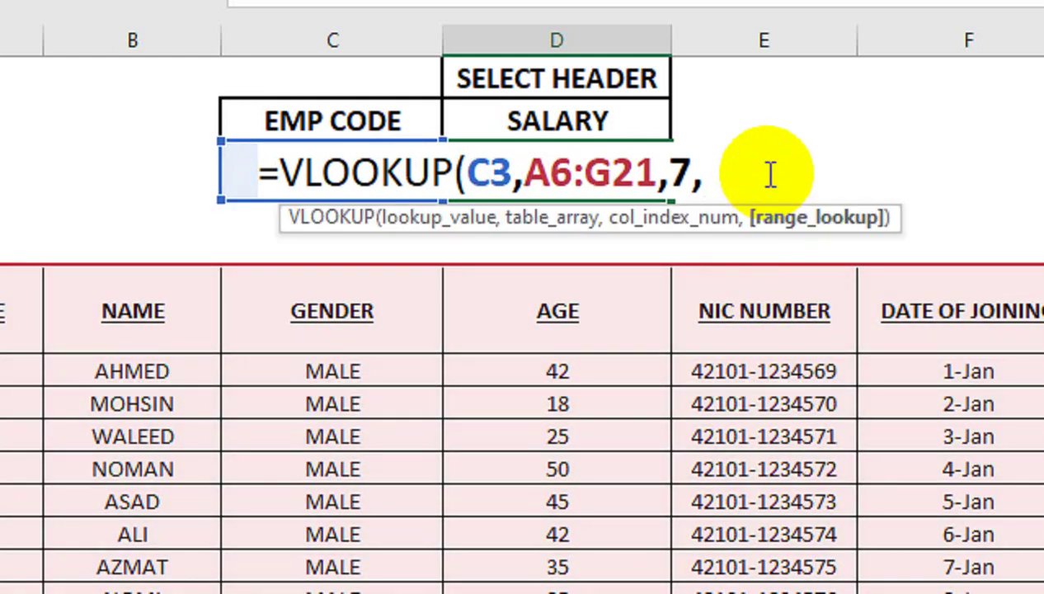
key("BackSpace")
type(",")
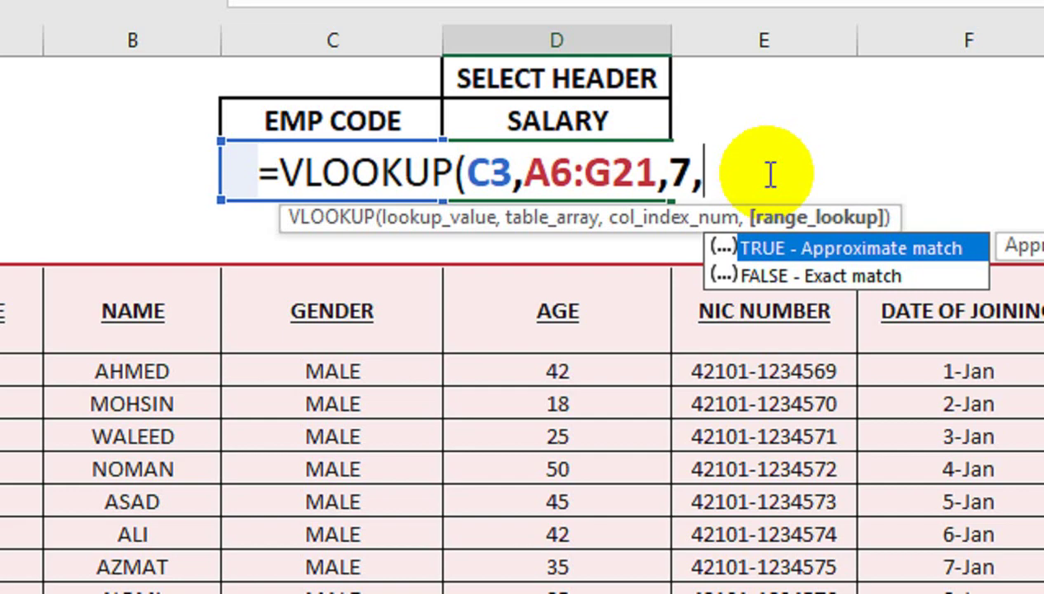
key("Down")
key("Up")
key("Down")
key("Up")
key("Tab")
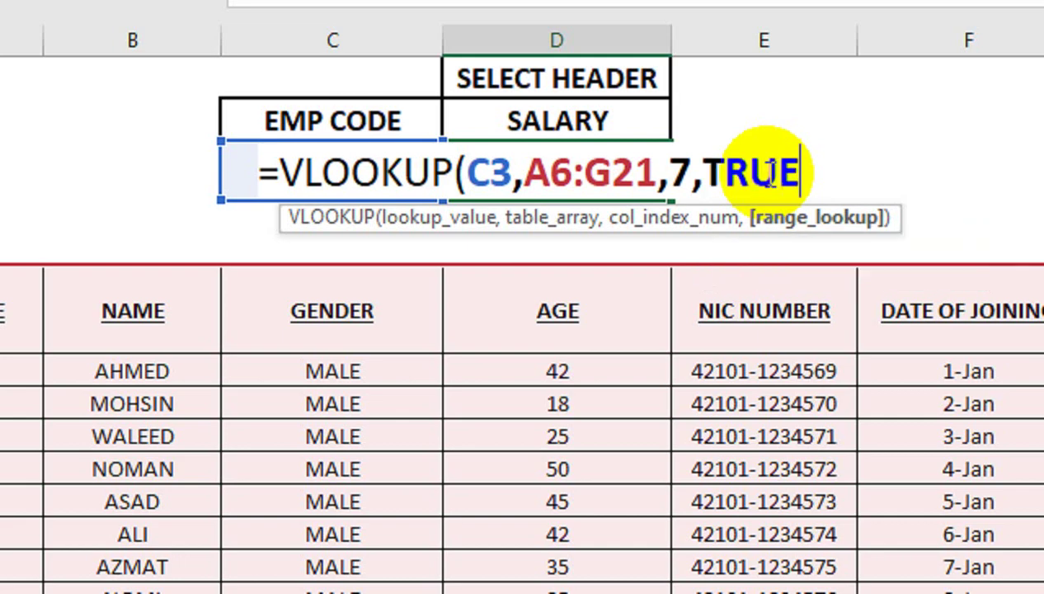
key("BackSpace")
key("BackSpace")
key("BackSpace")
key("BackSpace")
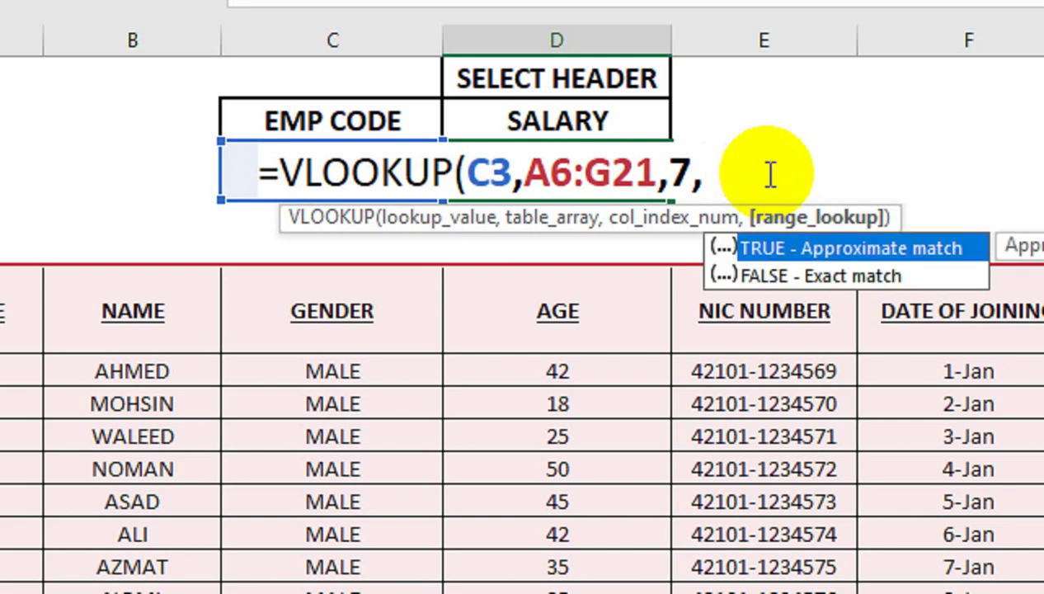
Try the numeric range lookup values 1 and 0 in the VLOOKUP, removing each again
type("1")
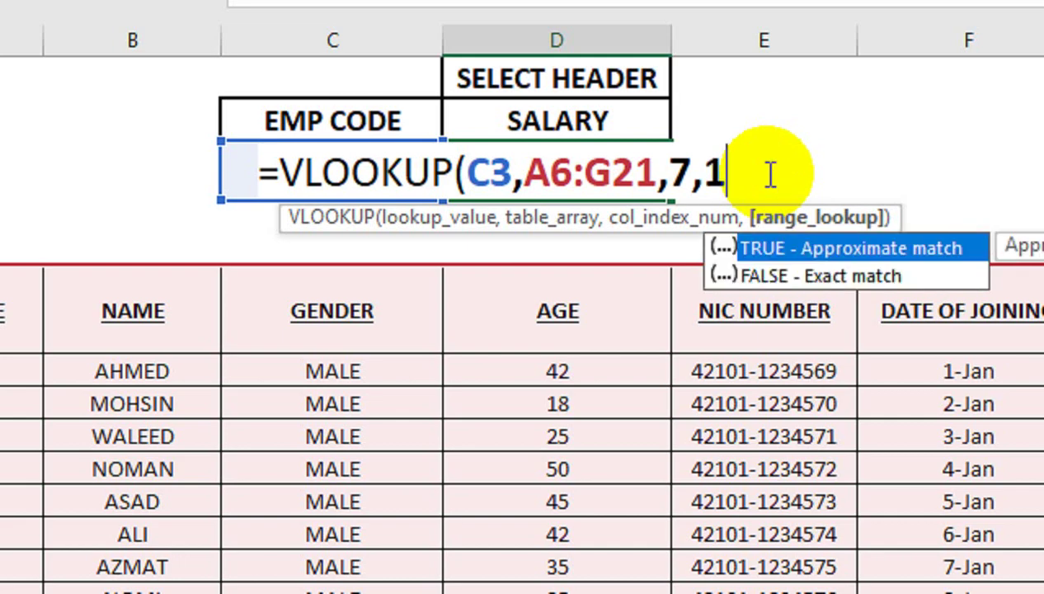
key("BackSpace")
key("Down")
type("0")
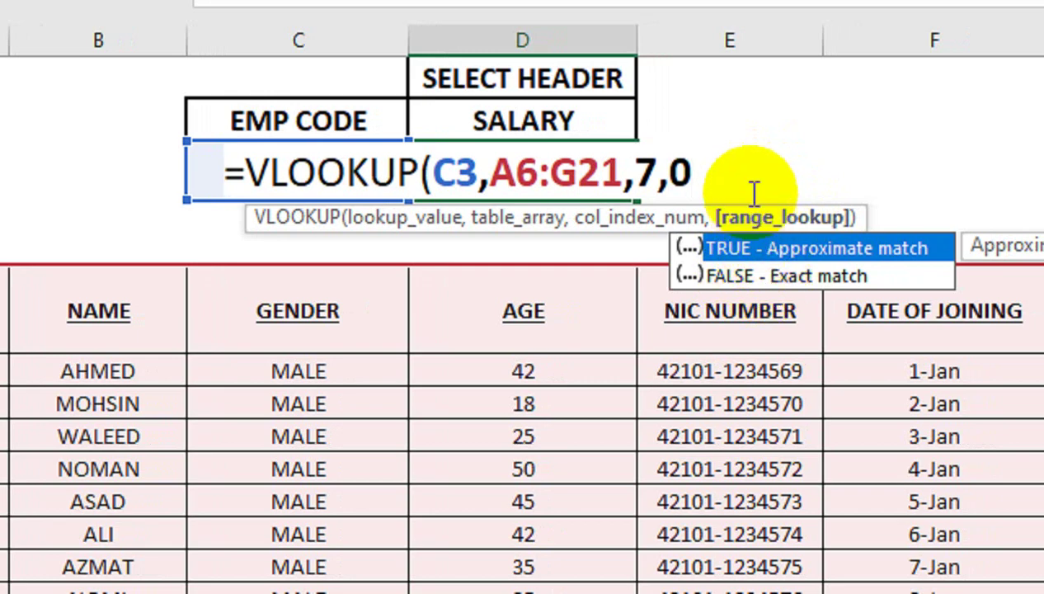
key("BackSpace")
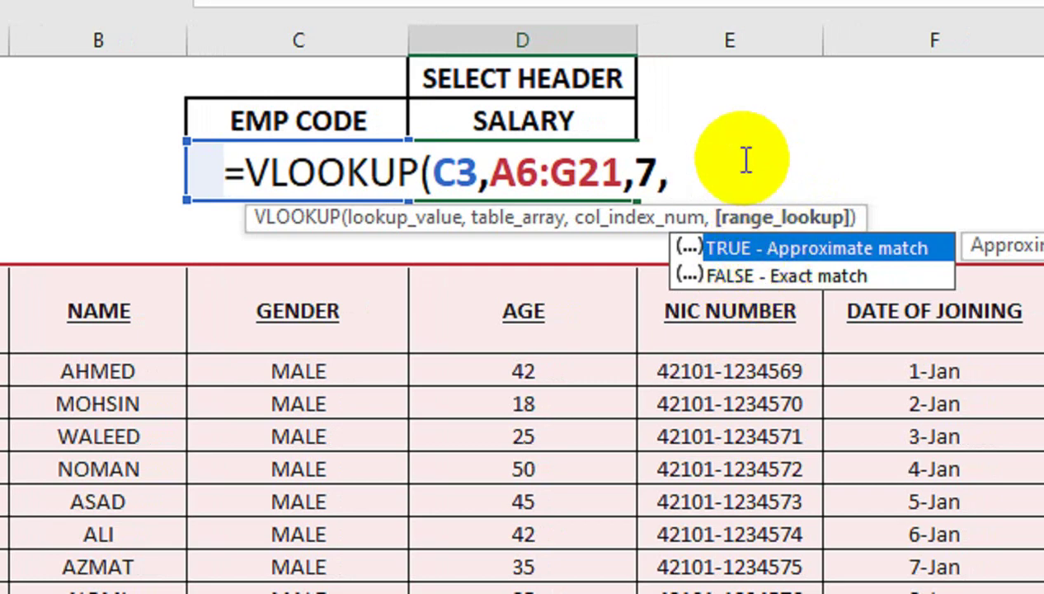
Try FALSE (exact match) as the VLOOKUP's range lookup argument, and delete it again
key("BackSpace")
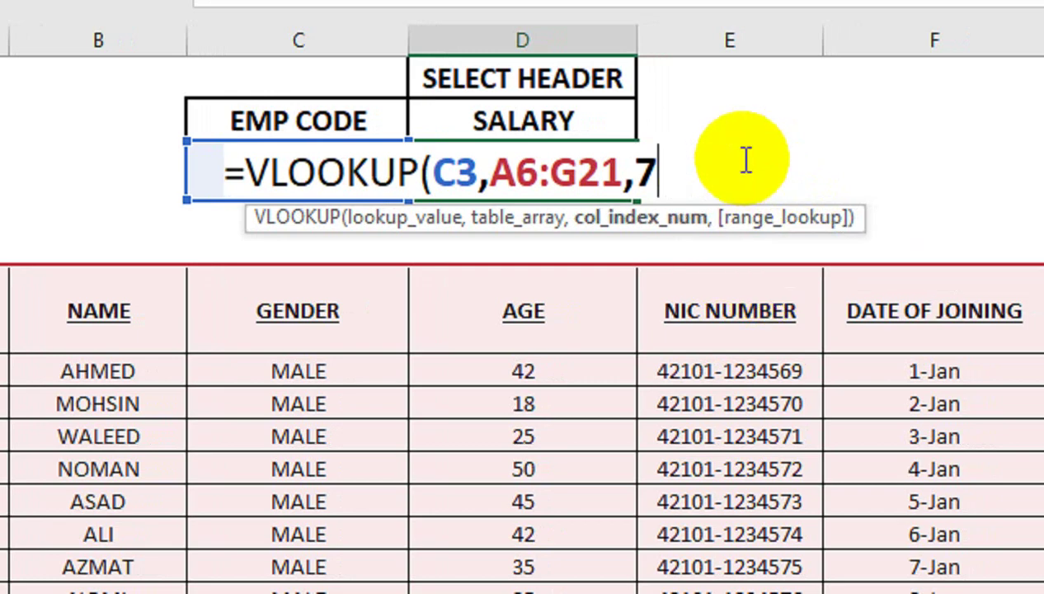
type(",")
key("Down")
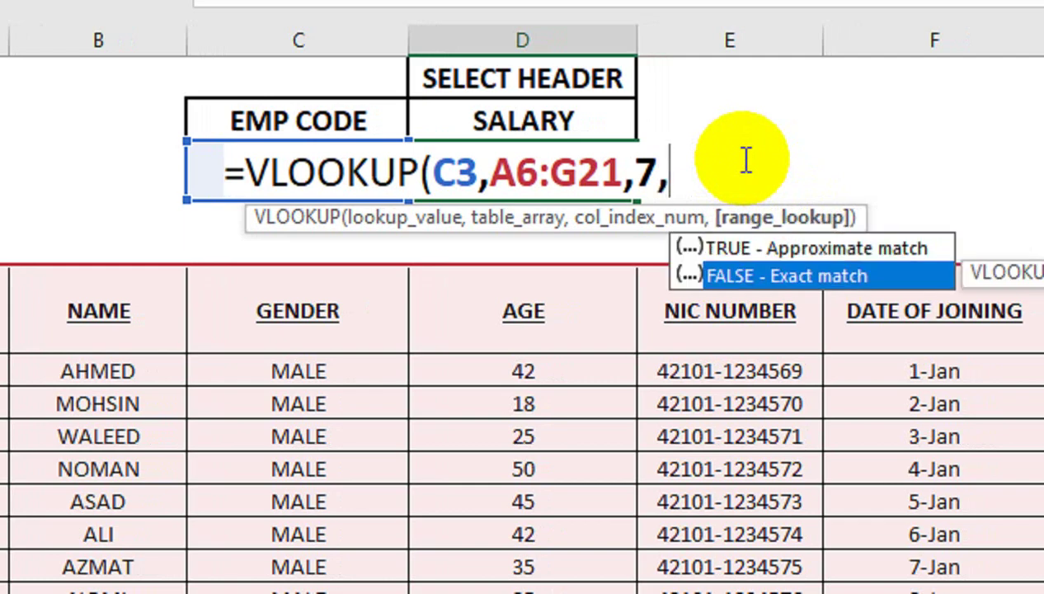
key("Tab")
key("BackSpace")
key("BackSpace")
key("BackSpace")
key("BackSpace")
key("BackSpace")
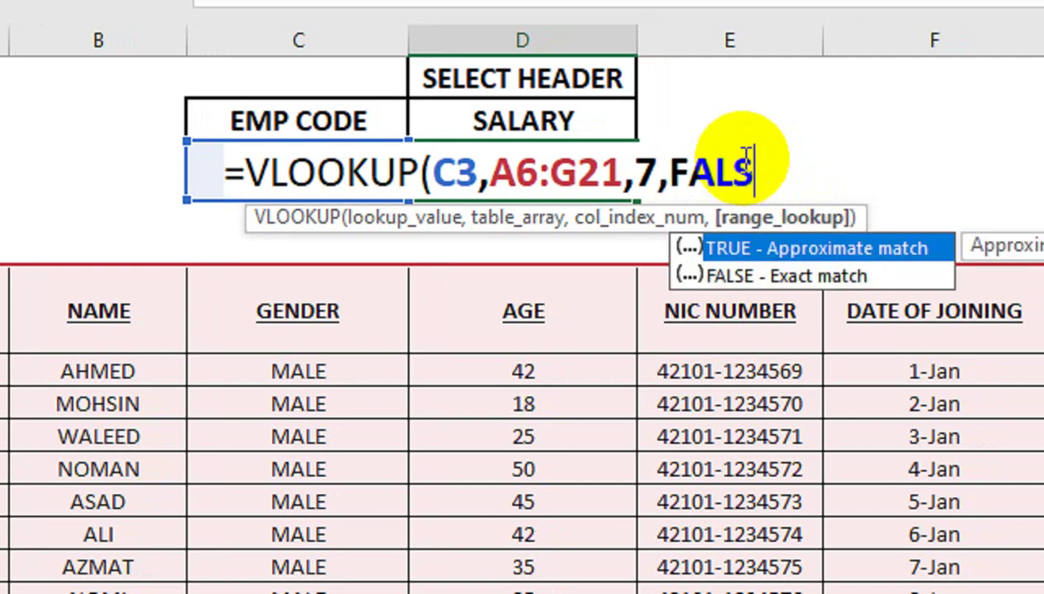
Finish the D3 formula with 0 for an exact match, entering =VLOOKUP(C3,A6:G21,7,0)
type("00")
key("BackSpace")
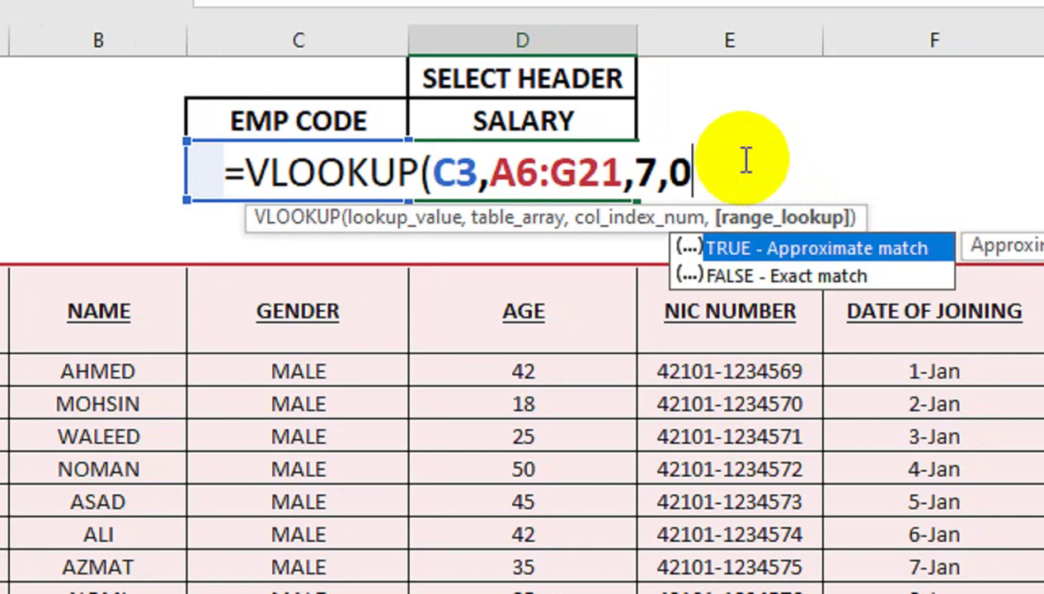
type(")")
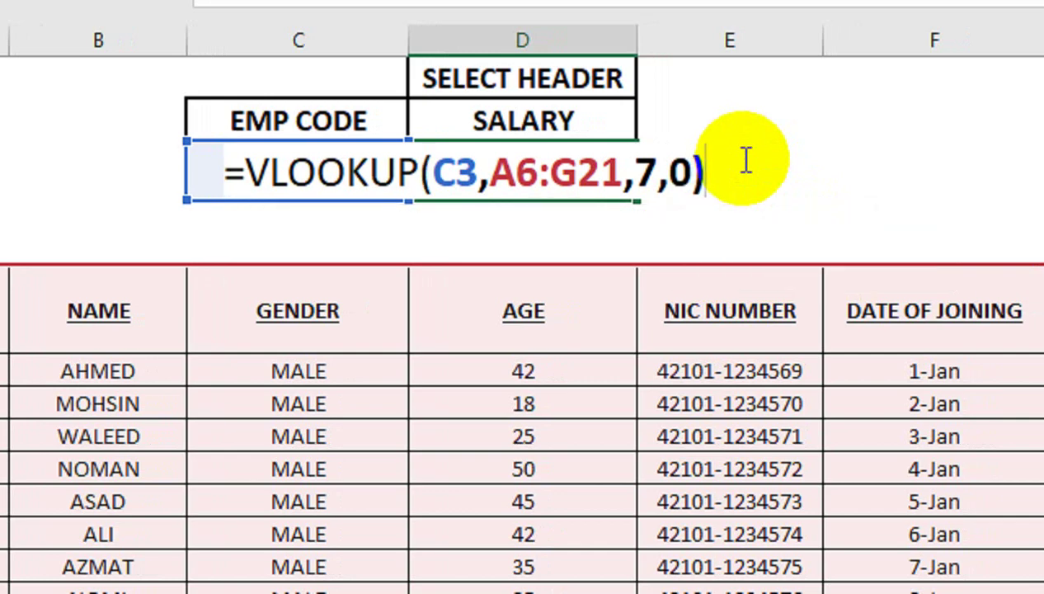
key("Return")
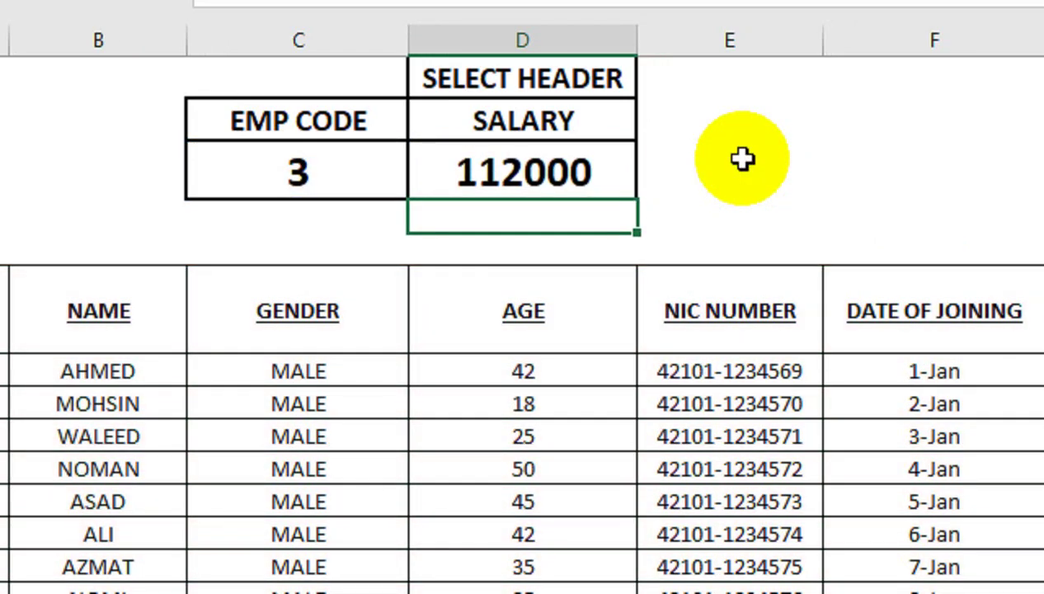
Check the D3 result against the table row of employee code 3, and review the D2 selection and the VLOOKUP formula
left_click_drag(192, 438, 1043, 440)
left_click_drag(827, 440, 947, 443)
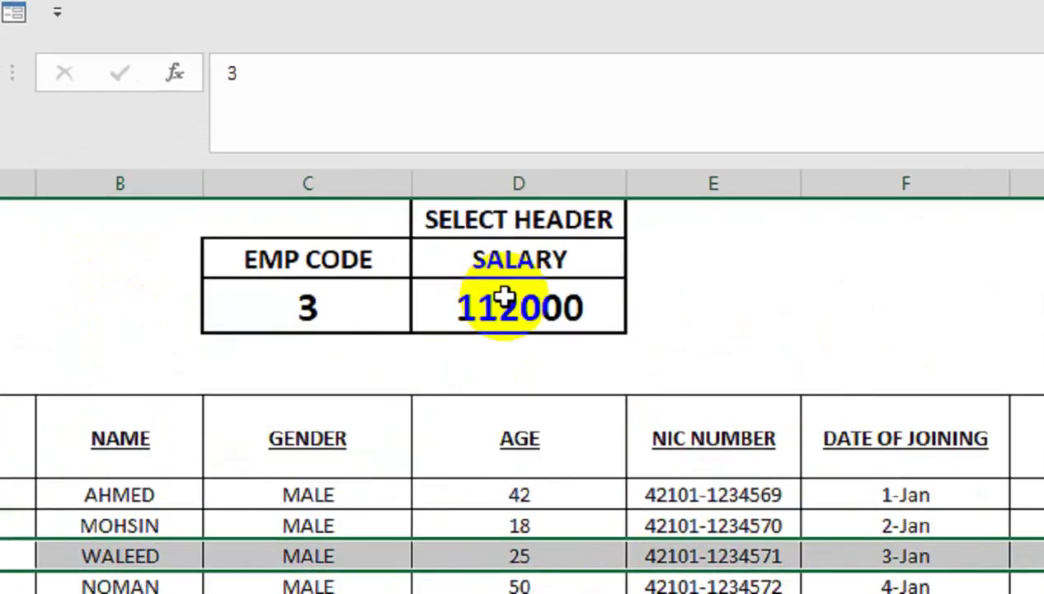
left_click(518, 295)
left_click(614, 253)
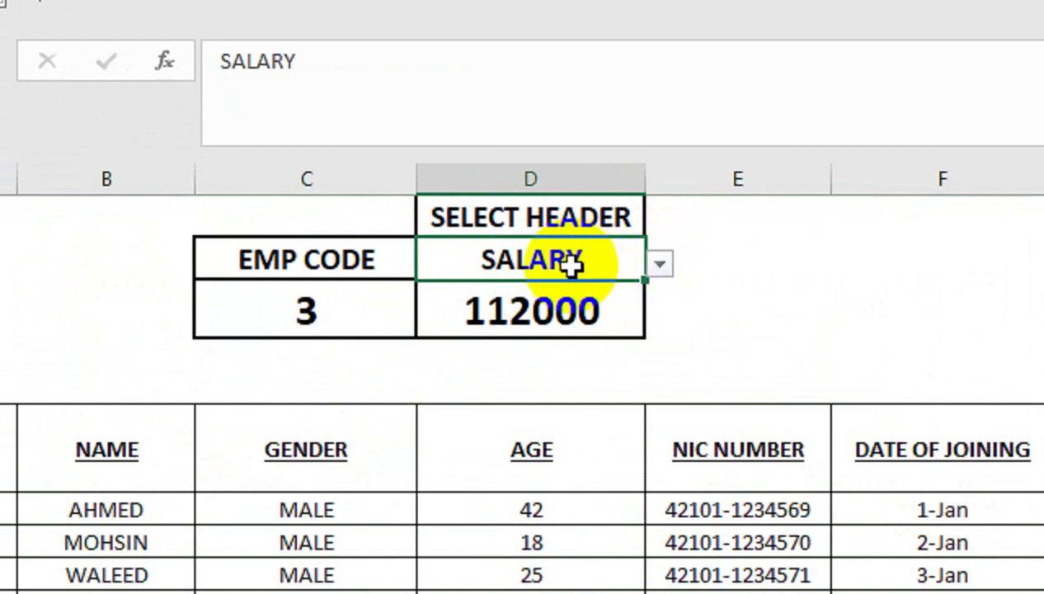
double_click(558, 310)
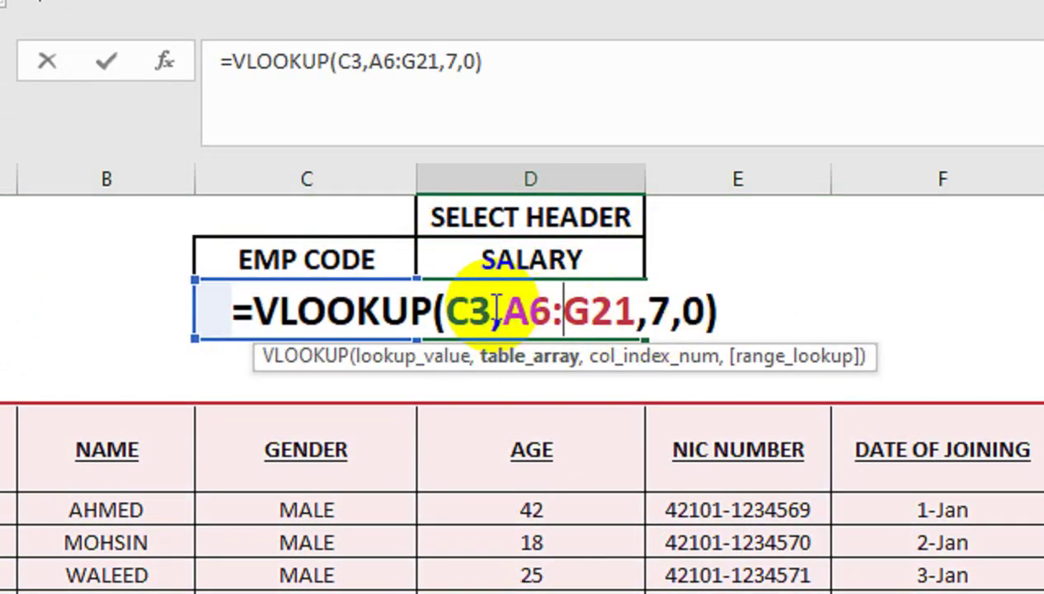
key("Return")
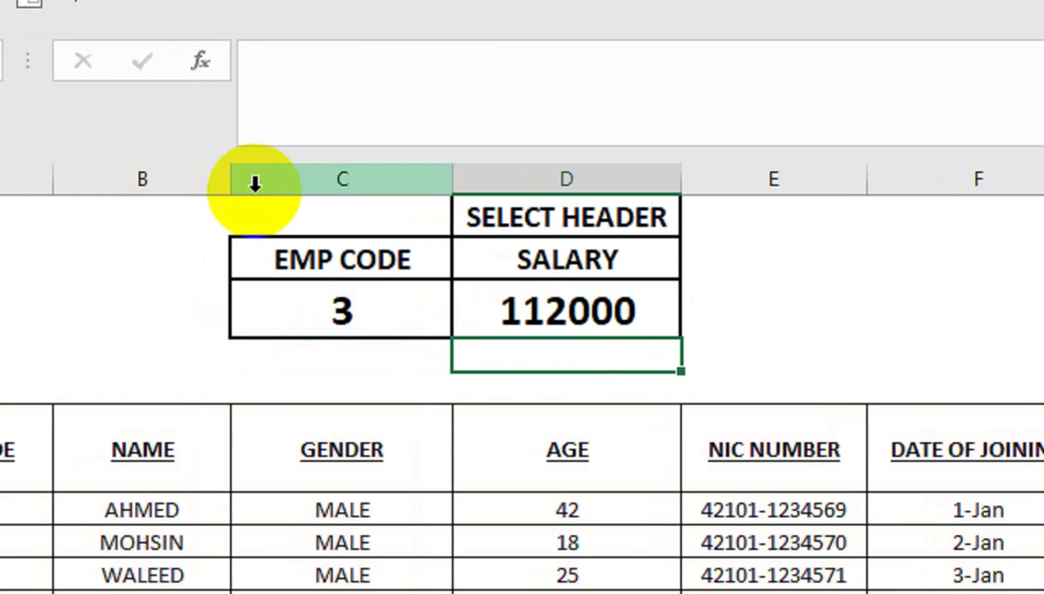
left_click(561, 258)
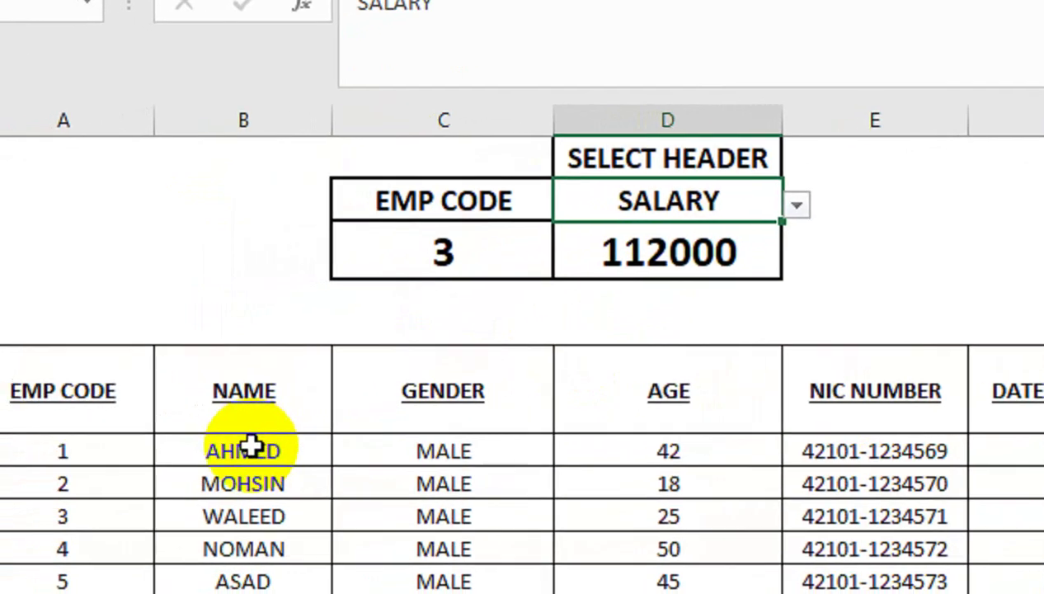
Choose employee code 1 from the dropdown in C3
left_click(488, 228)
left_click(586, 262)
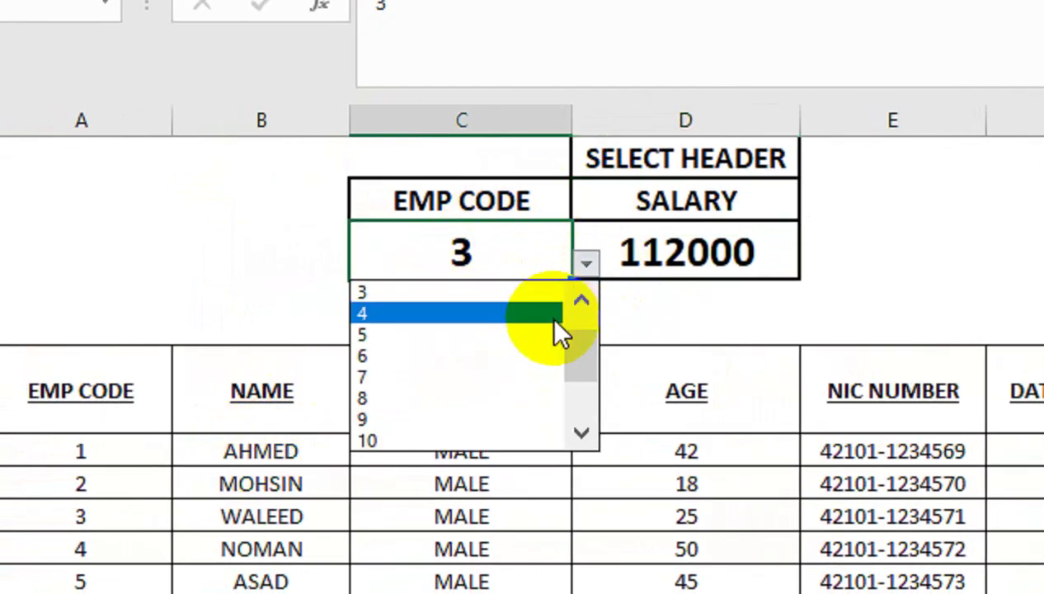
left_click(582, 305)
left_click(502, 293)
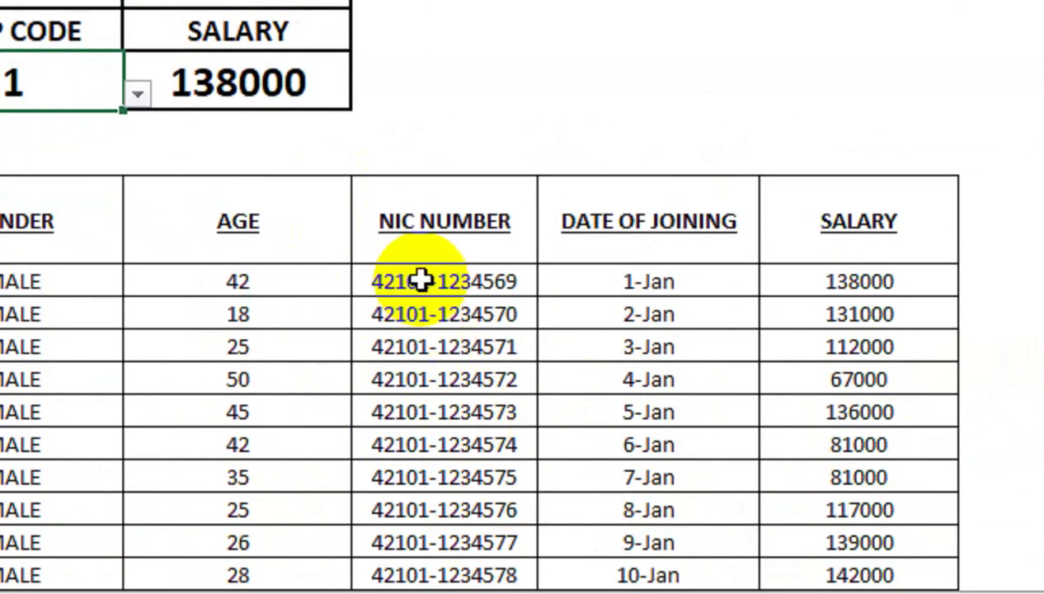
Select DATE OF JOINING as the header in D2 and widen column D to fit it
left_click(301, 23)
left_click(365, 39)
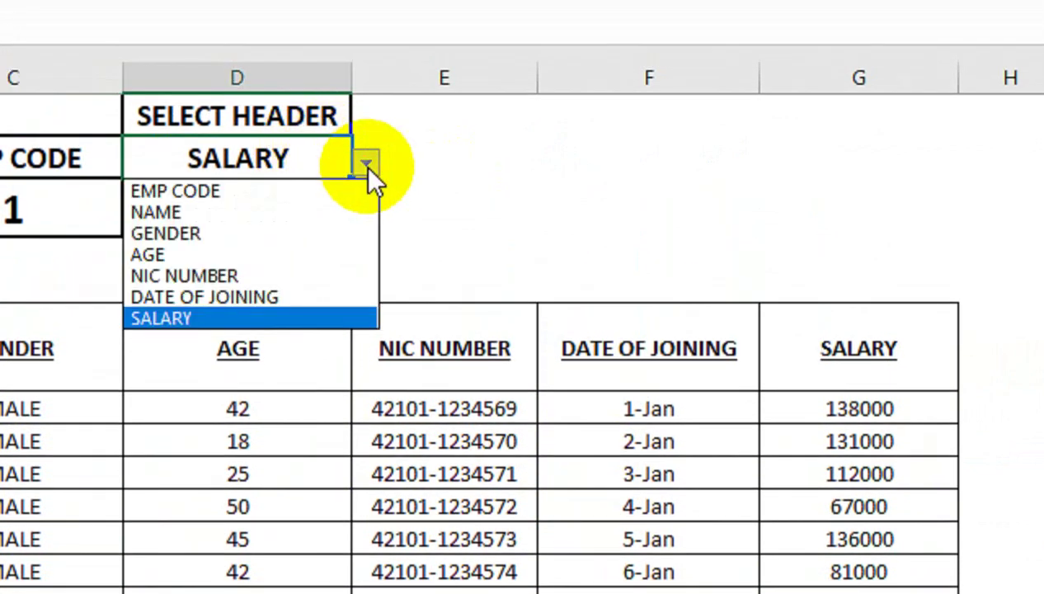
left_click(283, 295)
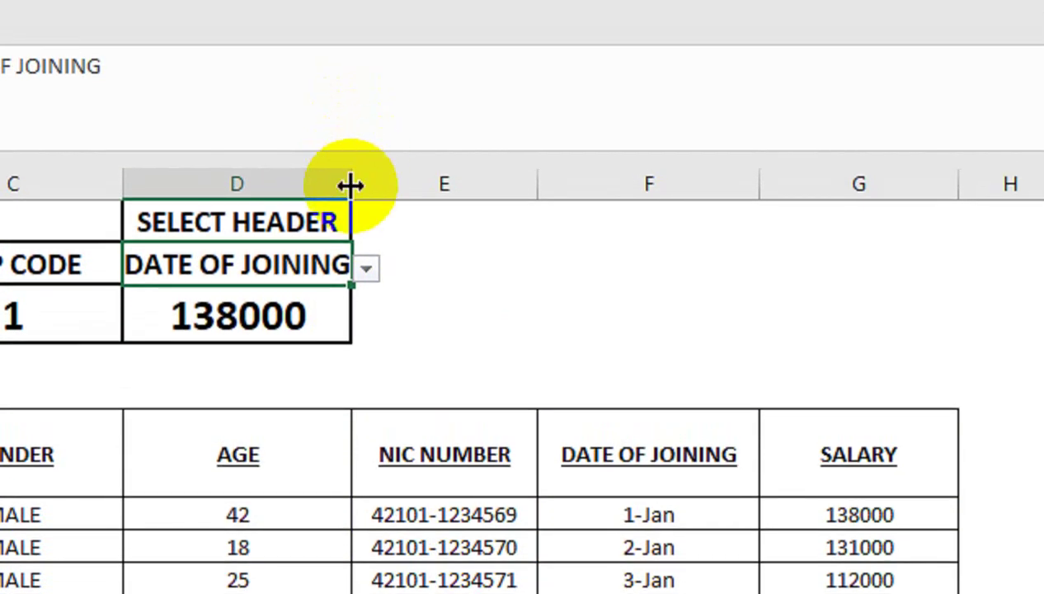
left_click_drag(350, 185, 392, 208)
Examine the column index number of the VLOOKUP formula in D3 against the header selected in D2
double_click(324, 311)
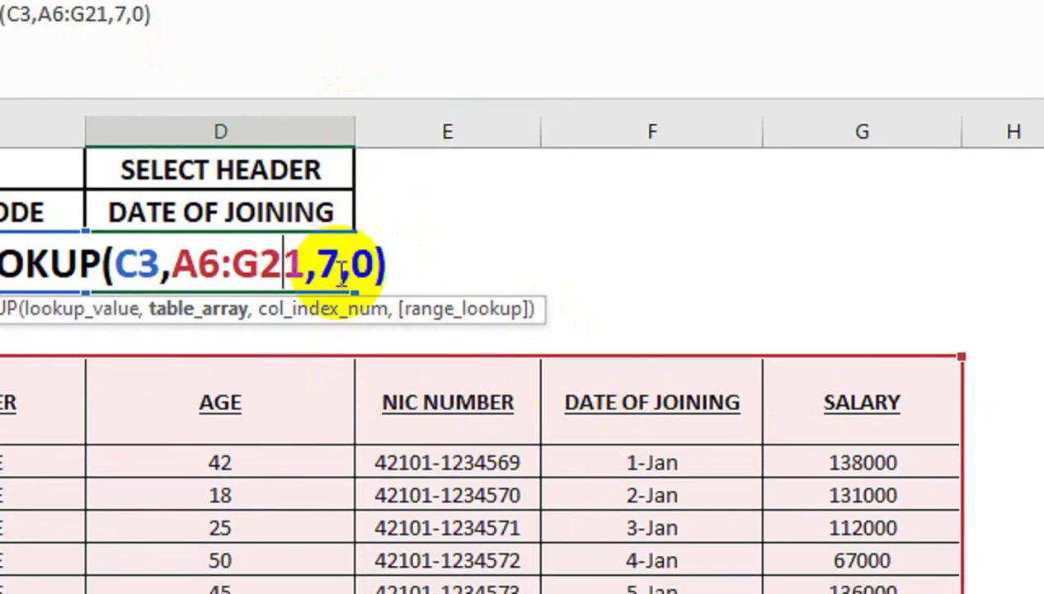
left_click(338, 298)
left_click_drag(339, 273, 325, 273)
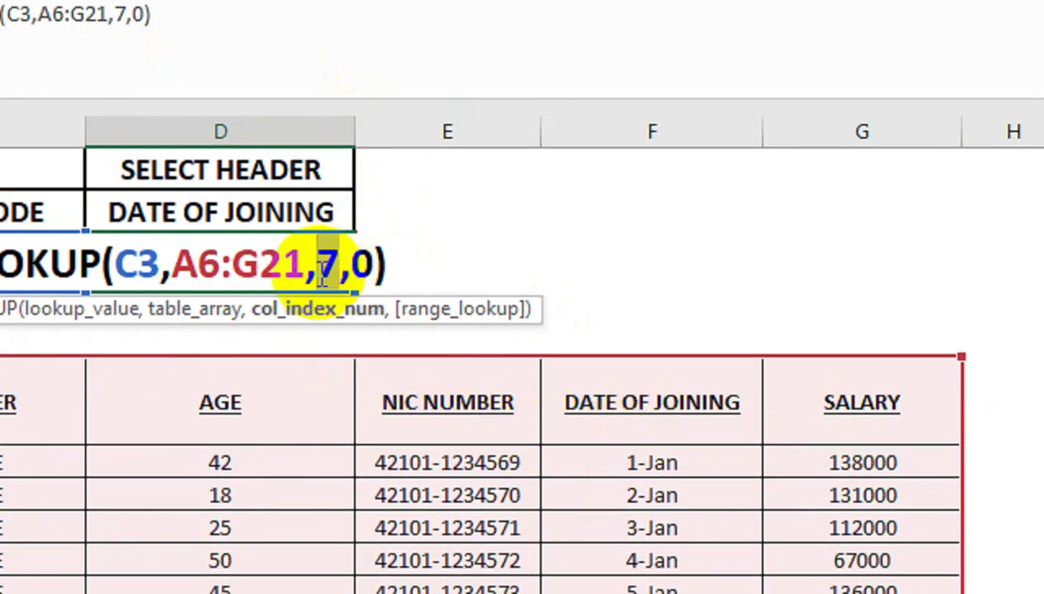
key("Return")
left_click(285, 270)
left_click(269, 215)
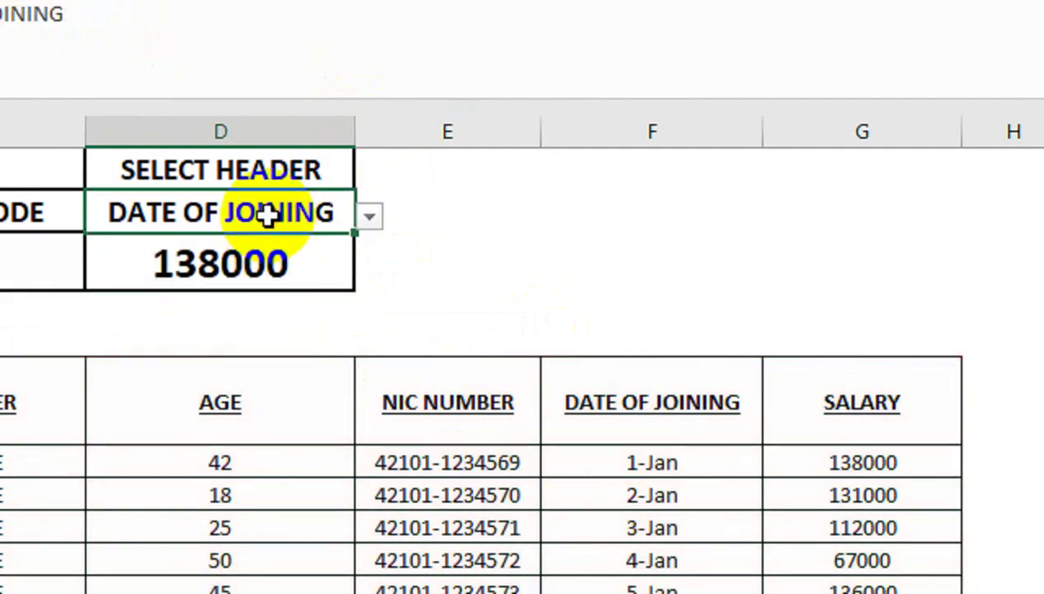
left_click(145, 273)
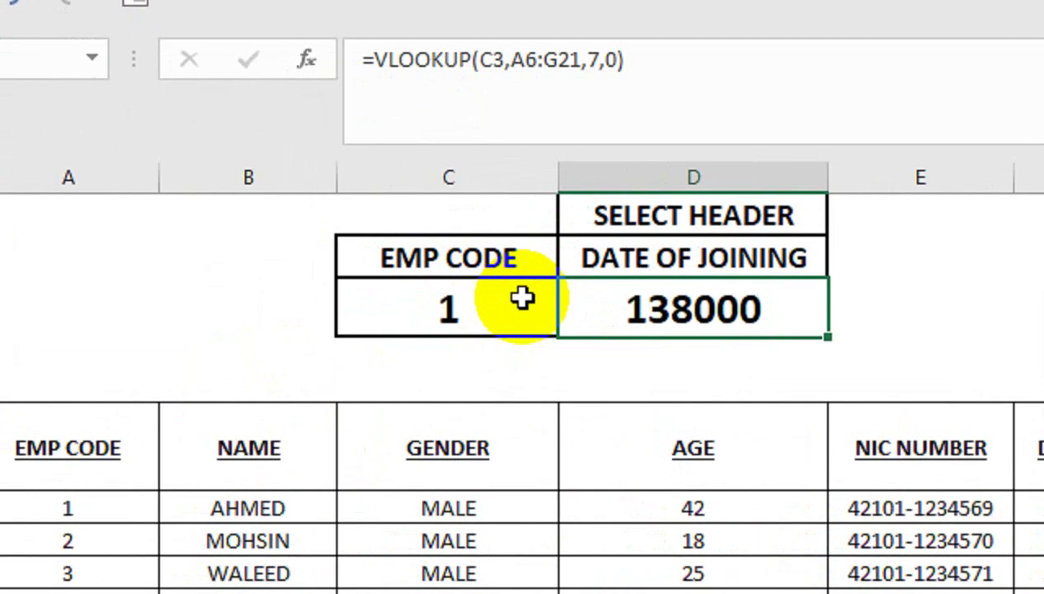
Choose employee code 5 in C3 and highlight that employee's row in the table for comparison
left_click(293, 295)
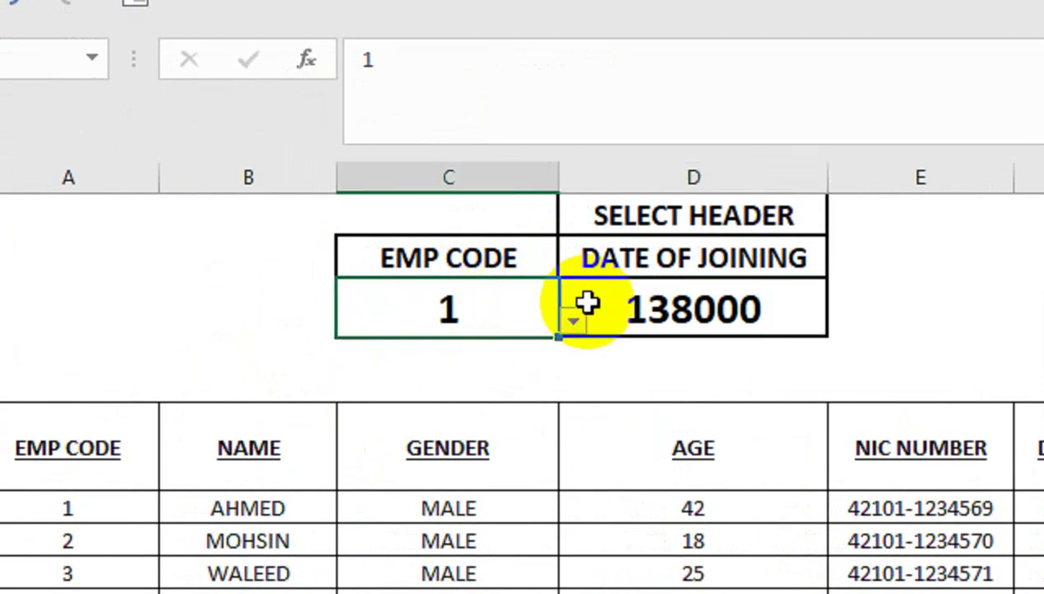
left_click(320, 304)
left_click(538, 435)
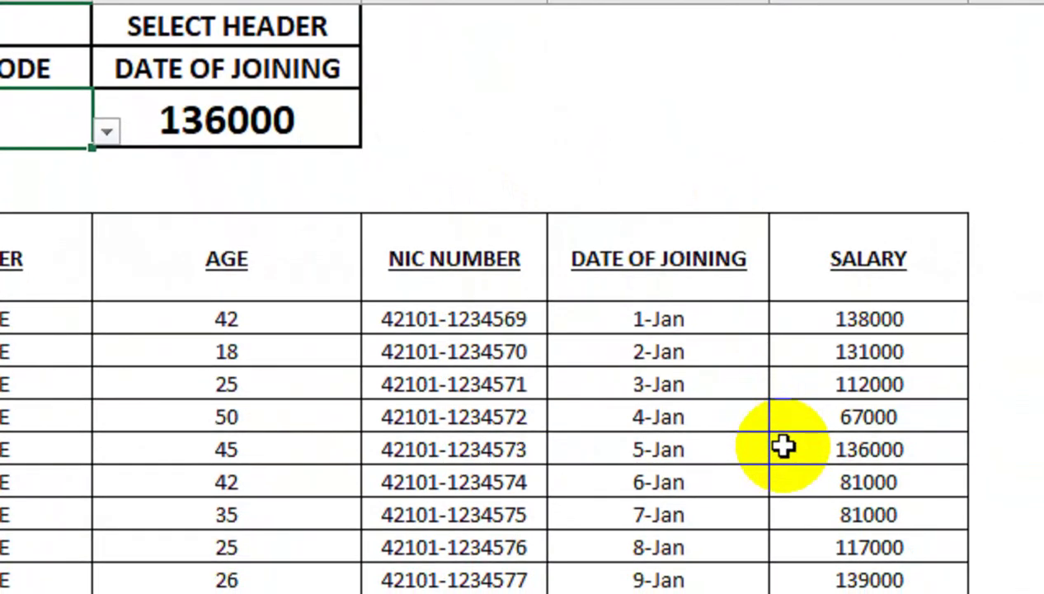
left_click_drag(784, 447, 139, 448)
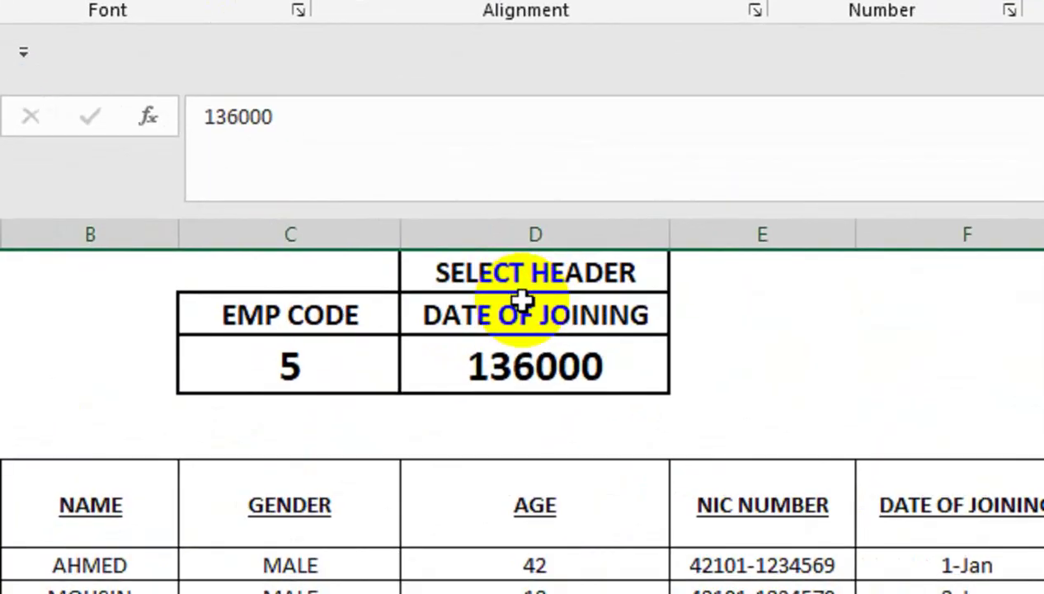
Switch the header selection in D2 to SALARY
left_click(406, 276)
left_click(684, 318)
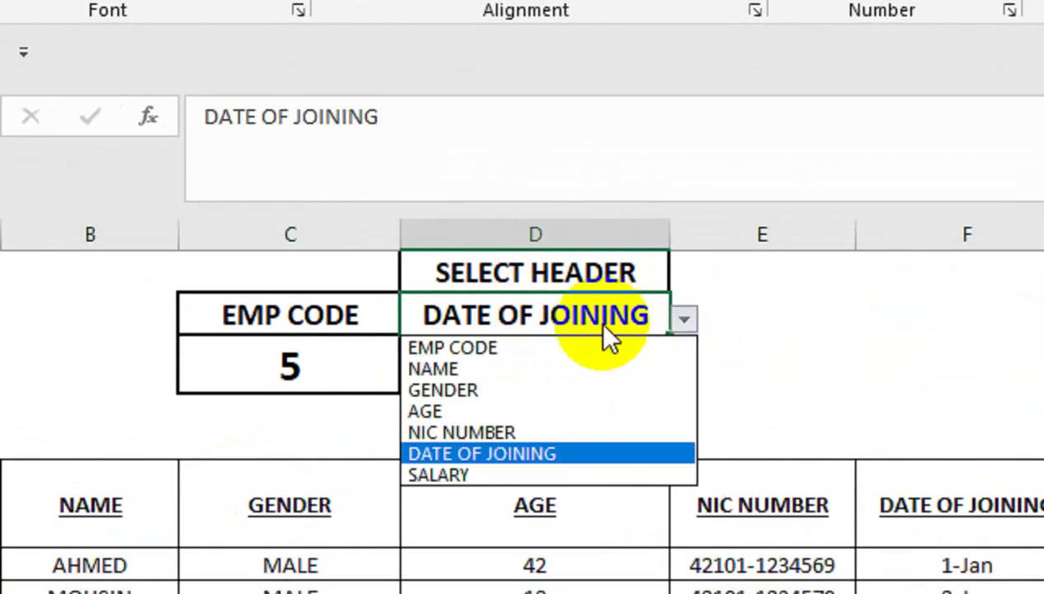
left_click(544, 474)
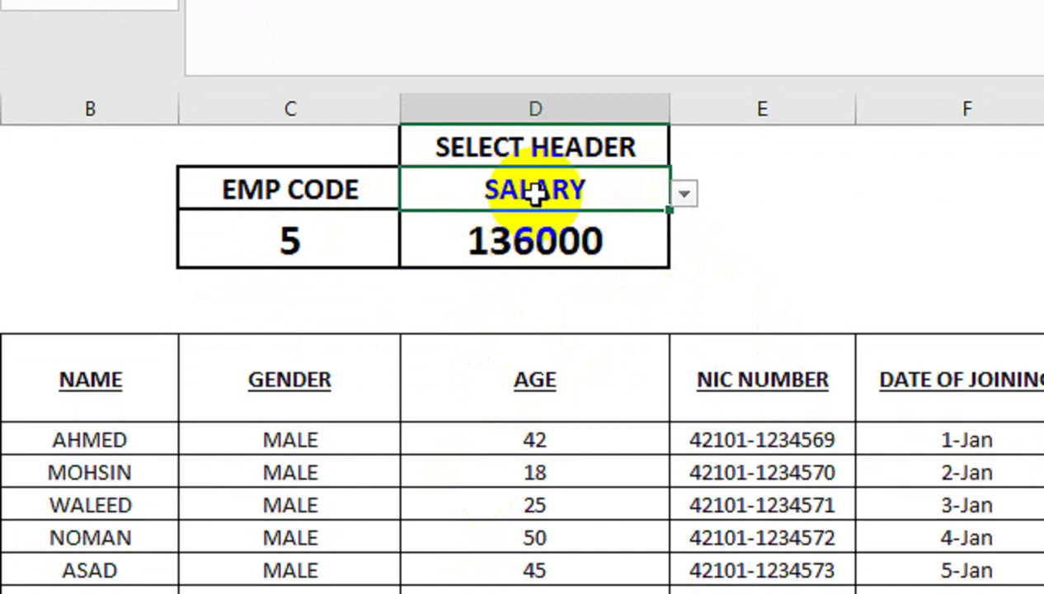
Inspect the col_index_num argument of the D3 VLOOKUP formula, leaving the formula as it is
double_click(575, 240)
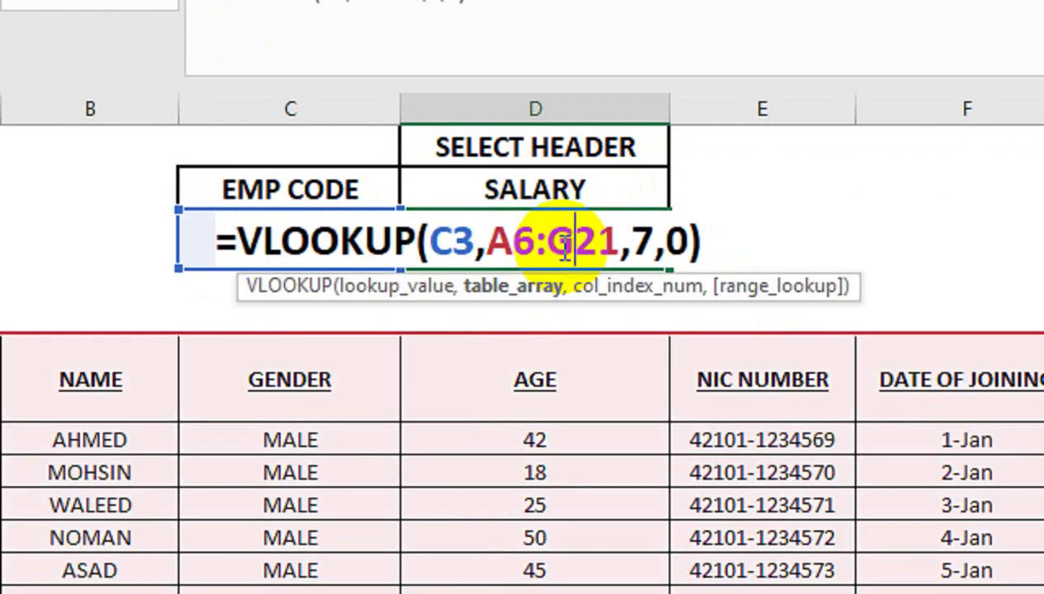
double_click(643, 240)
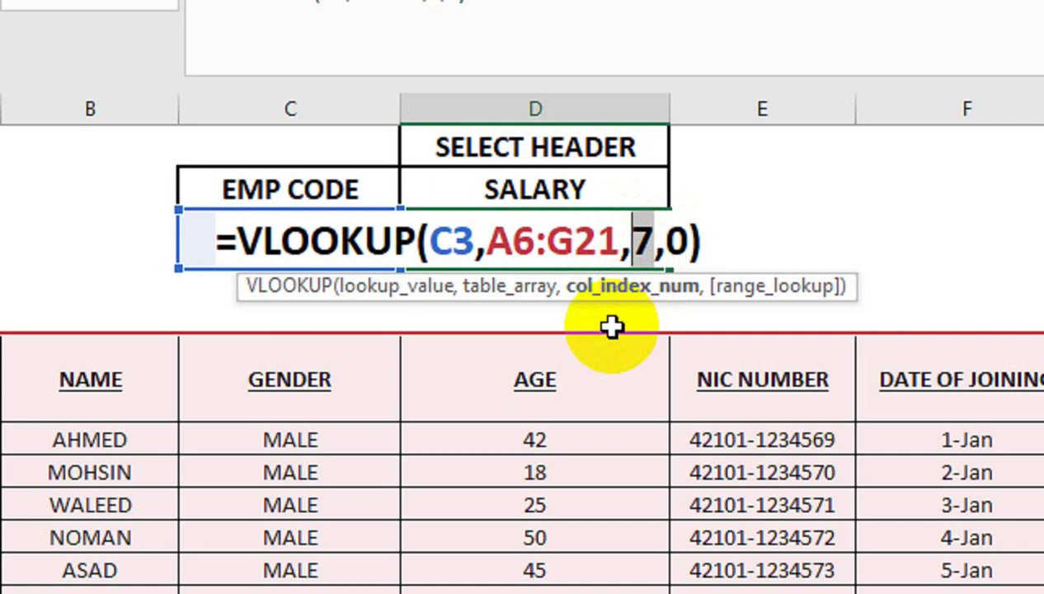
key("Return")
Start a MATCH formula in E3 with the selected header cell D2 as its lookup value
left_click(812, 263)
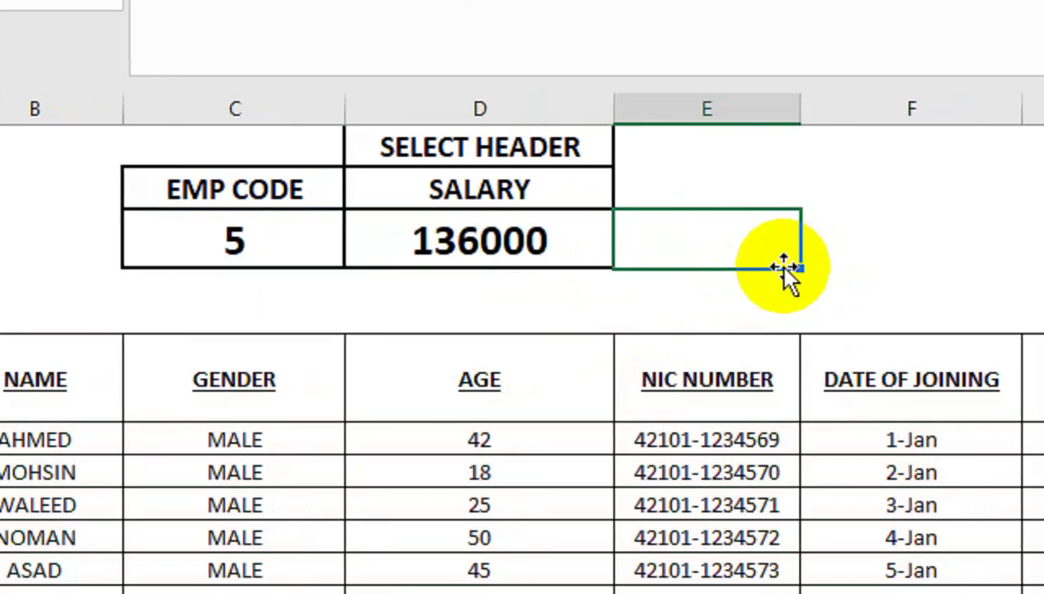
type("=ma")
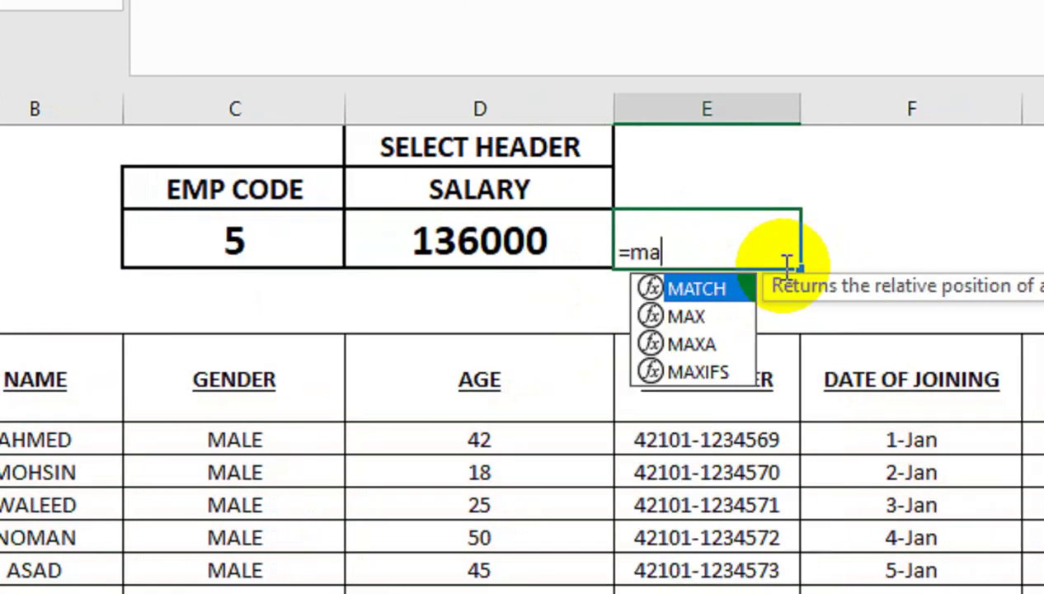
key("Tab")
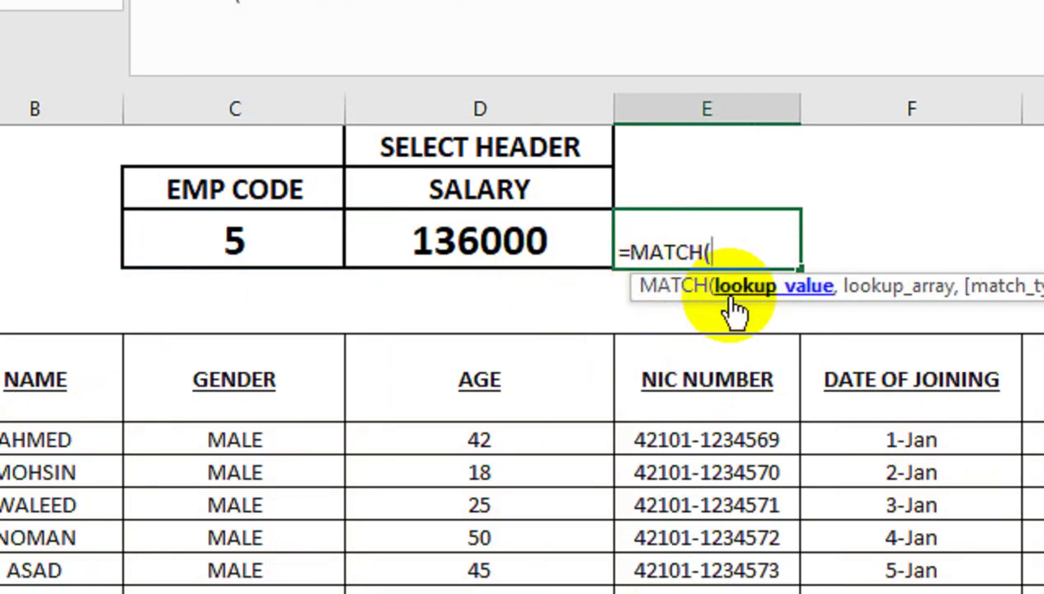
left_click(542, 190)
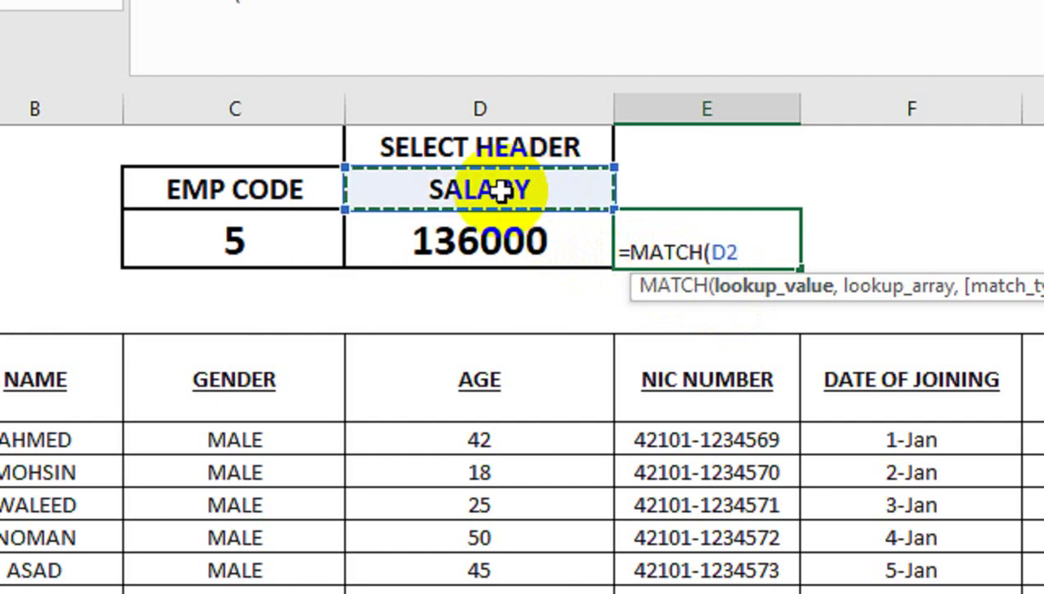
type(",")
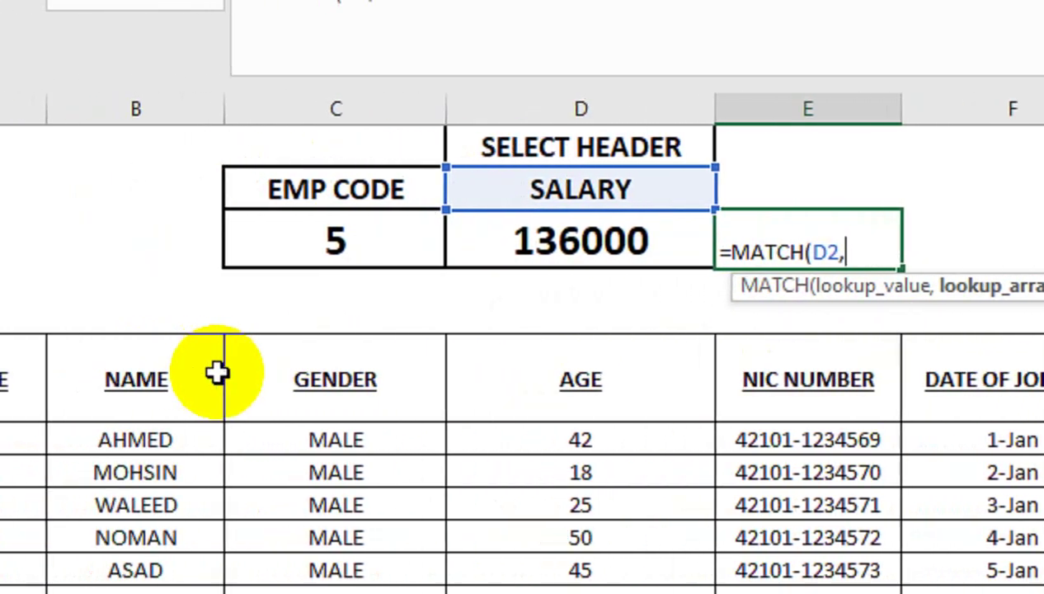
Complete the E3 formula with header row A6:G6 and exact match, entering =MATCH(D2,A6:G6,0)
left_click_drag(46, 385, 1043, 401)
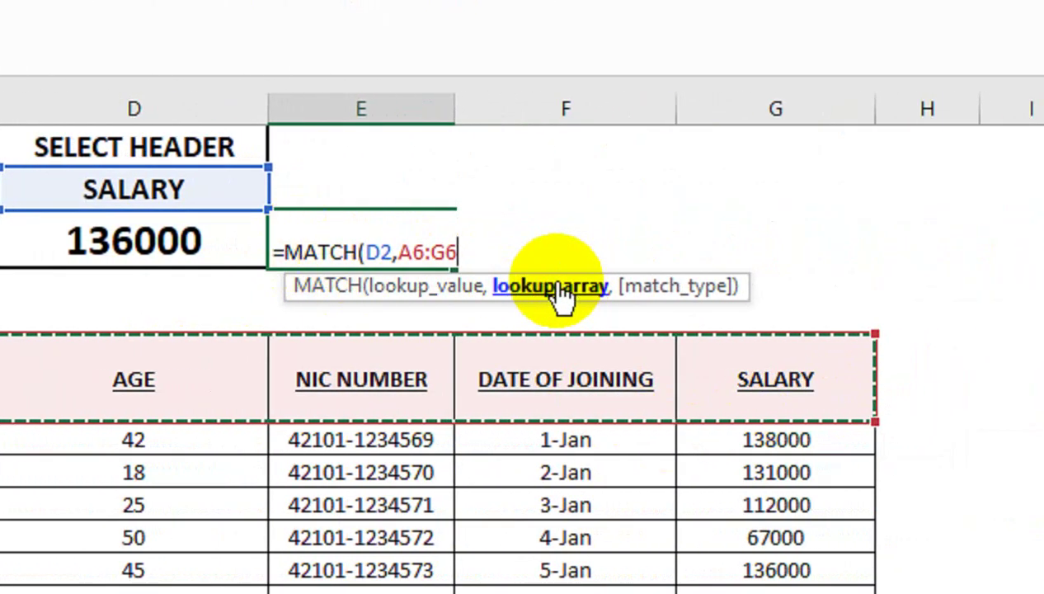
type(",")
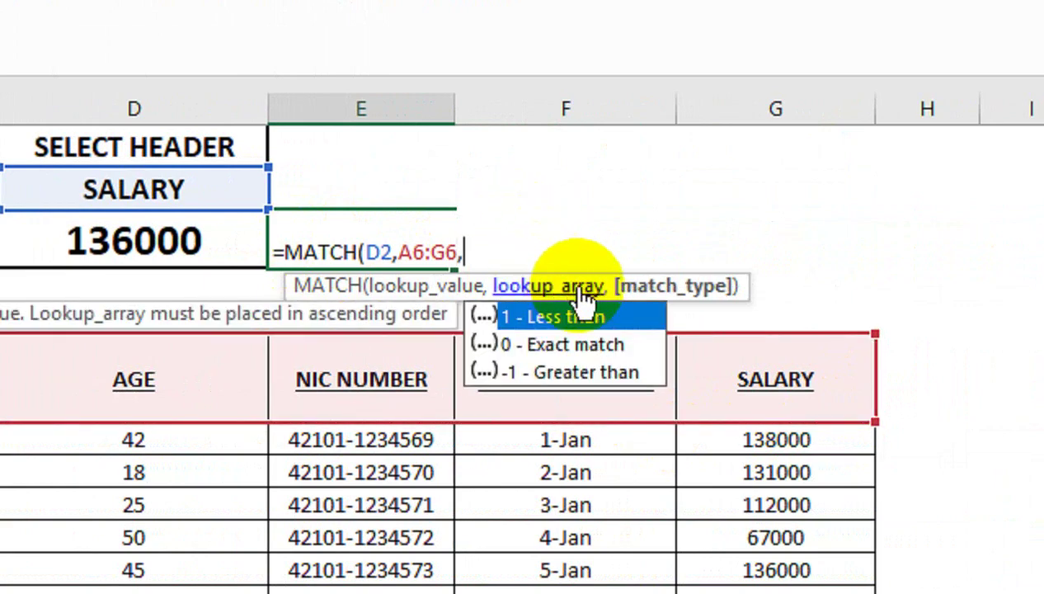
left_click(538, 348)
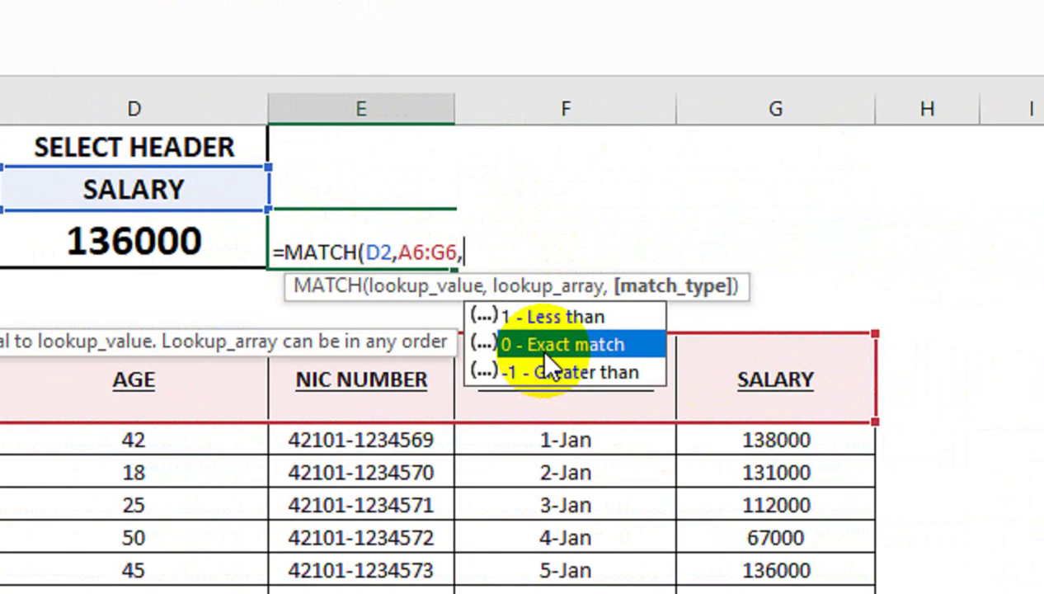
double_click(538, 346)
type(")")
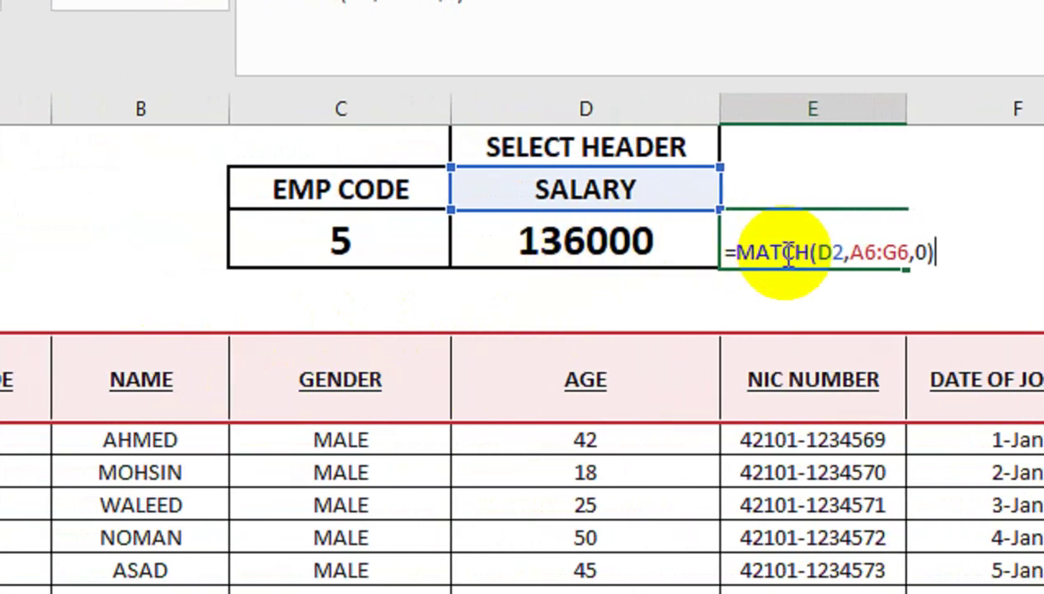
key("Return")
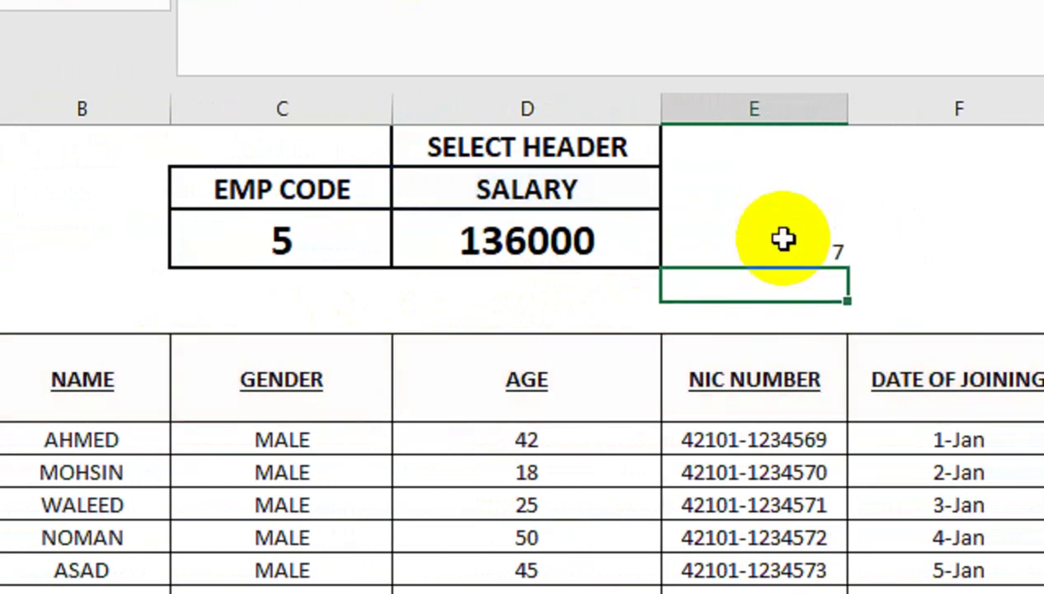
Compare the MATCH result in E3 with the column index number in the D3 VLOOKUP formula
left_click(784, 239)
left_click(460, 216)
double_click(460, 216)
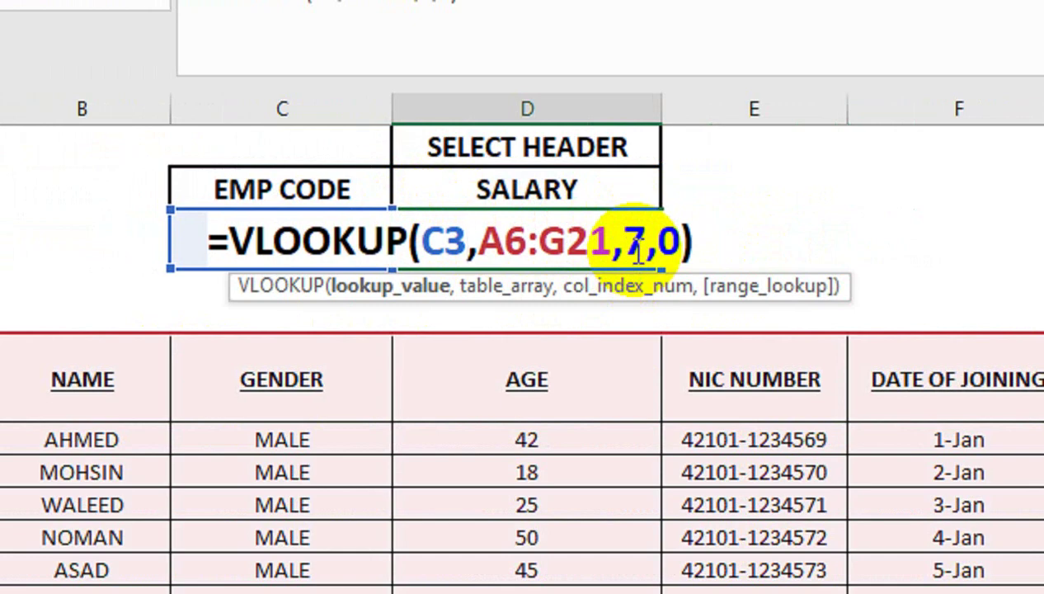
key("Return")
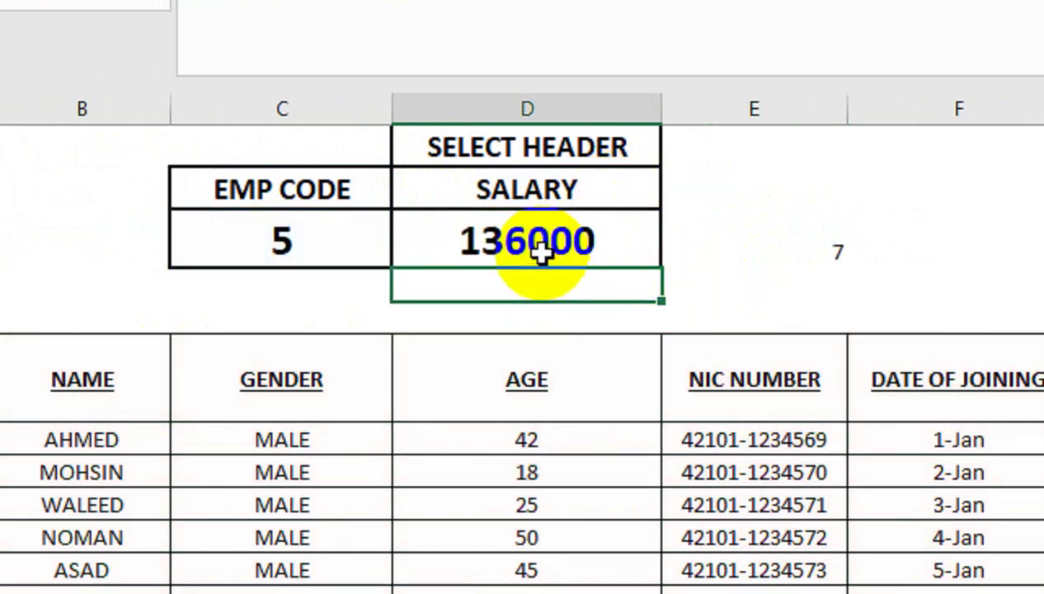
Test the MATCH formula by selecting NAME as the header in D2 and checking E3
left_click(594, 181)
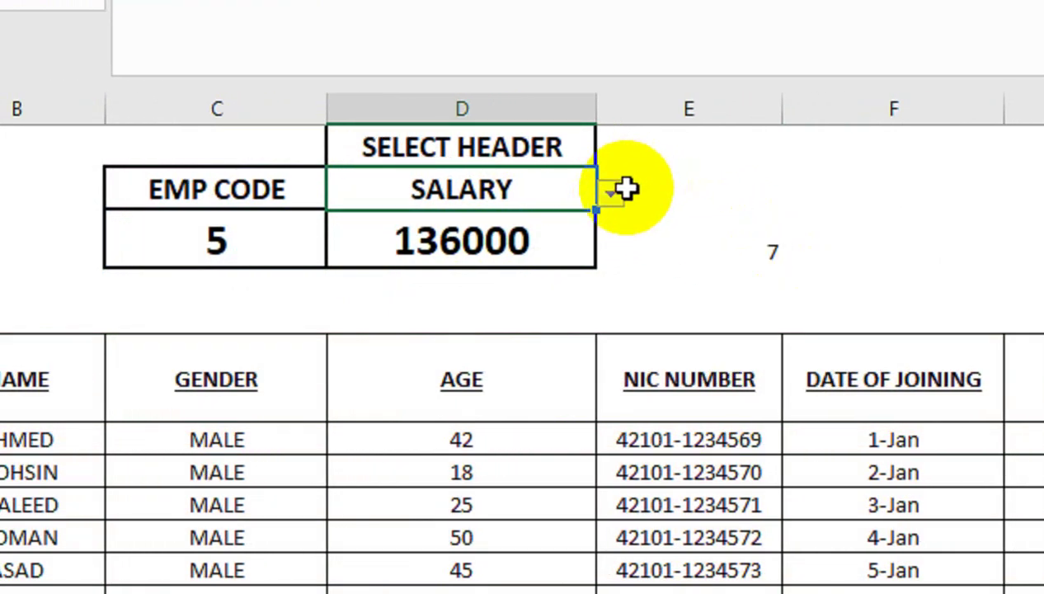
left_click(610, 193)
left_click(579, 245)
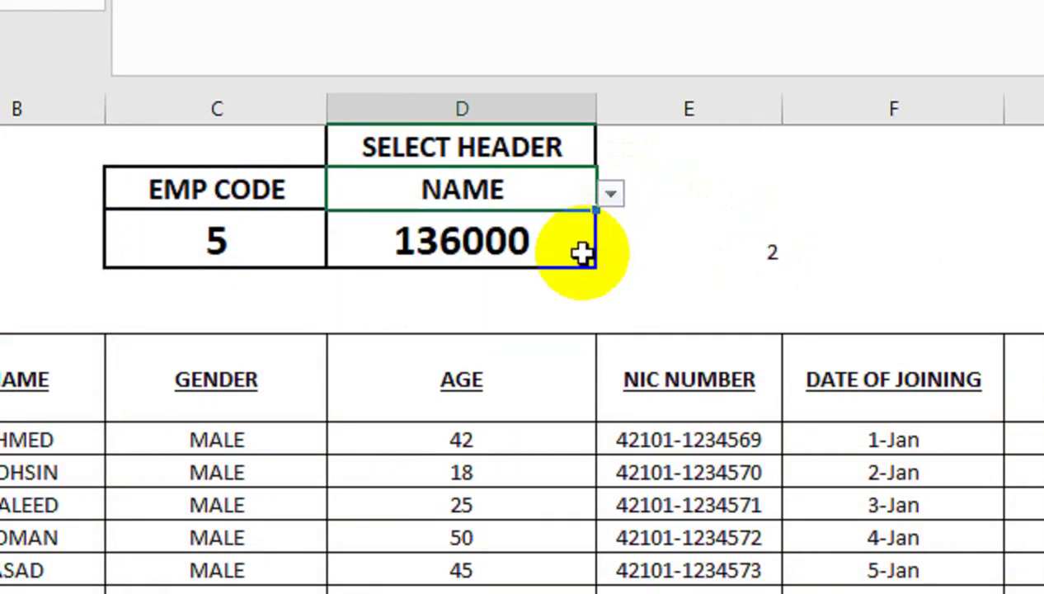
left_click(757, 260)
Select NIC NUMBER as the header in D2 and check the MATCH result in E3
left_click(551, 195)
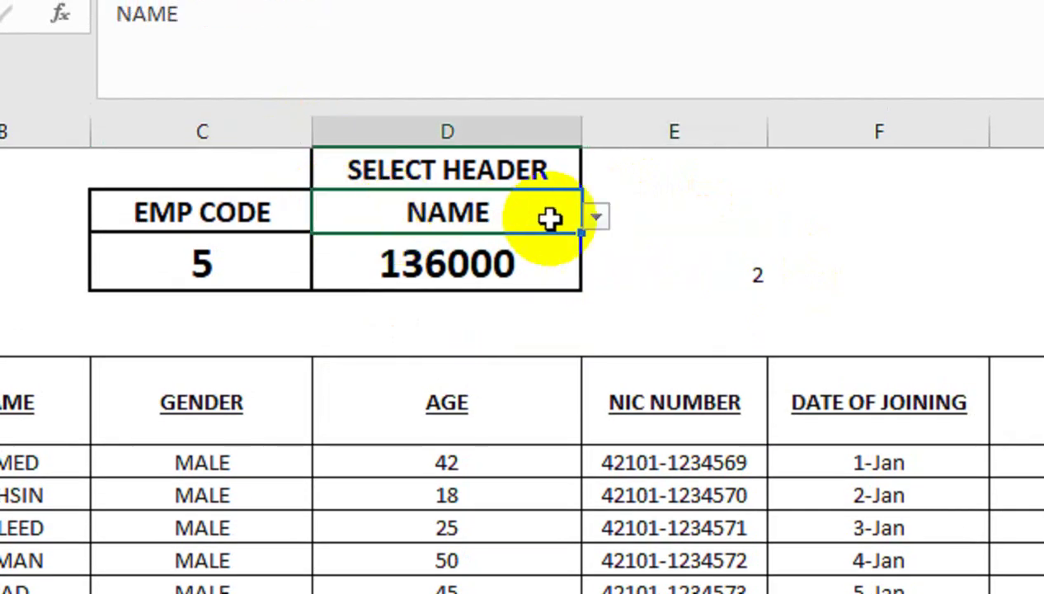
left_click(596, 217)
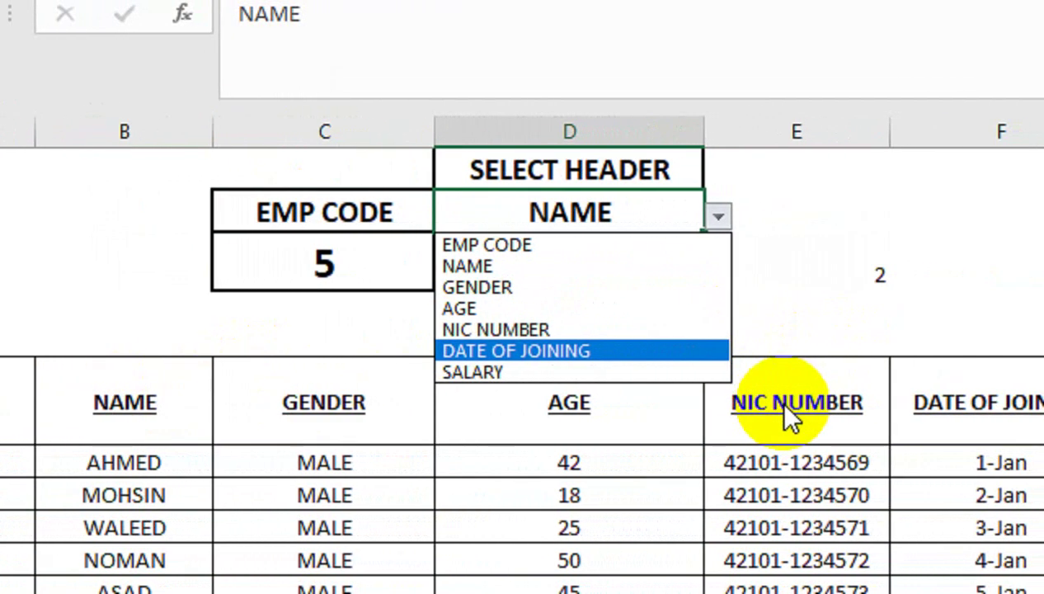
left_click(716, 330)
left_click(878, 274)
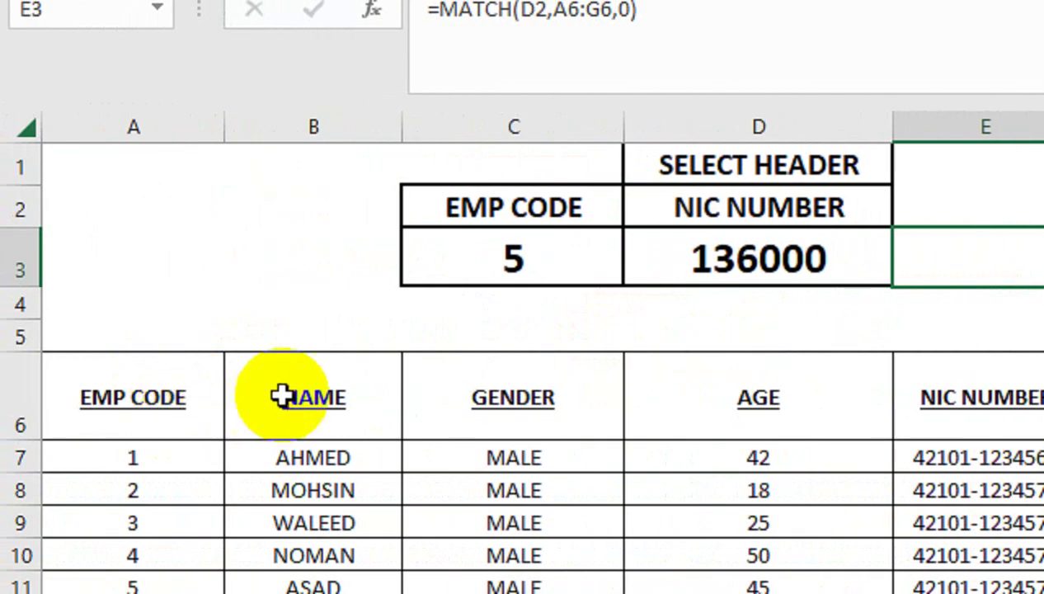
Replace the fixed column index number in the D3 VLOOKUP formula with a nested MATCH function
double_click(881, 258)
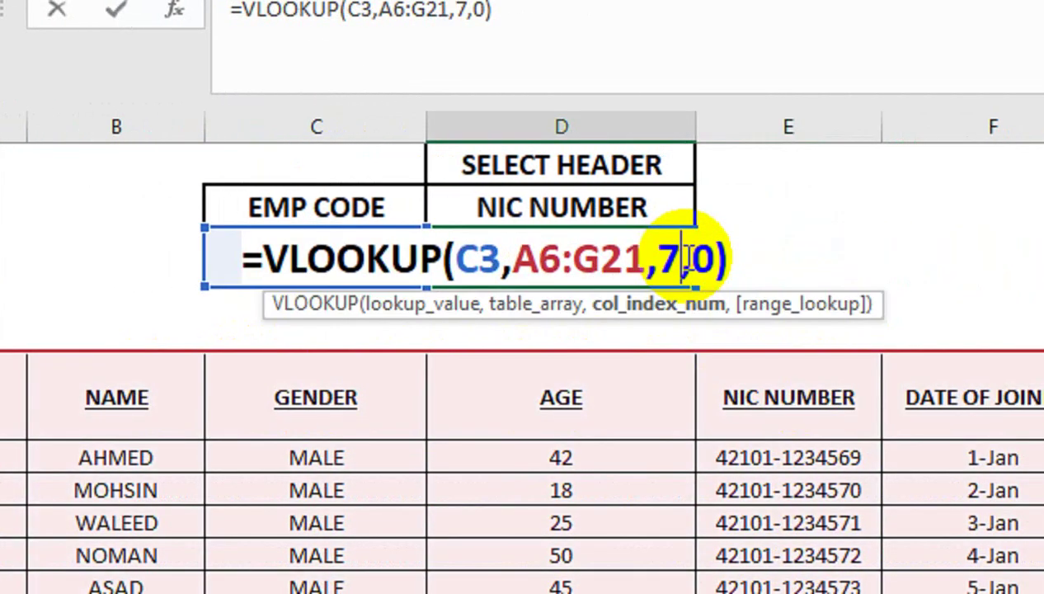
left_click_drag(685, 258, 660, 258)
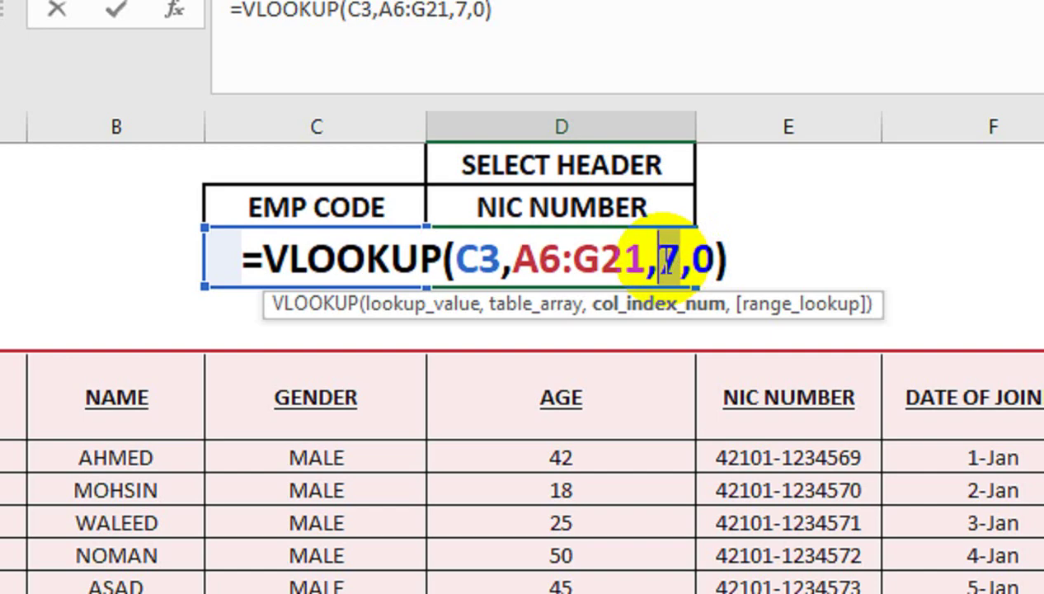
key("BackSpace")
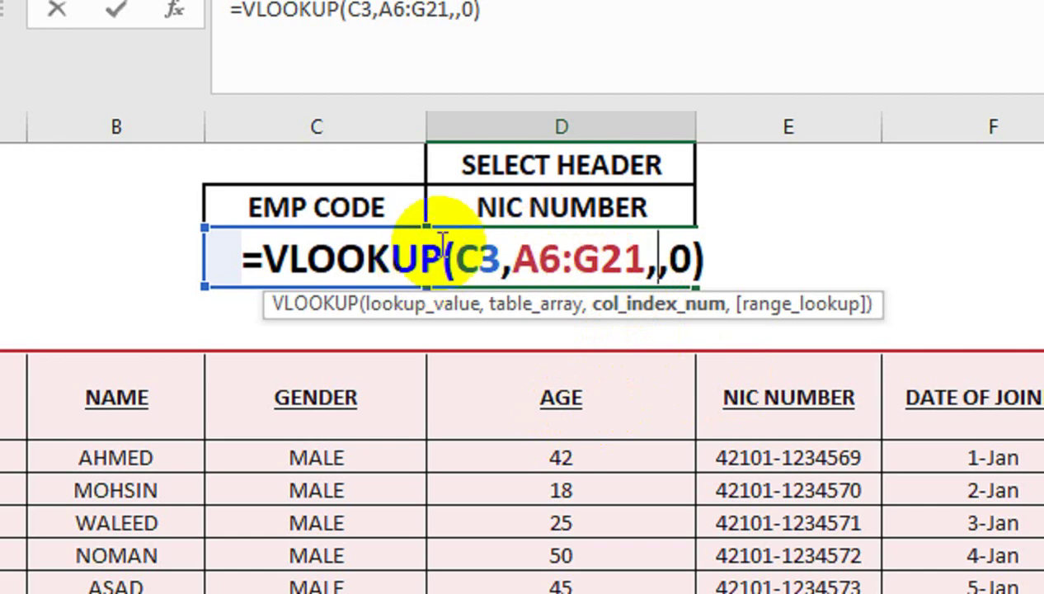
left_click(650, 258)
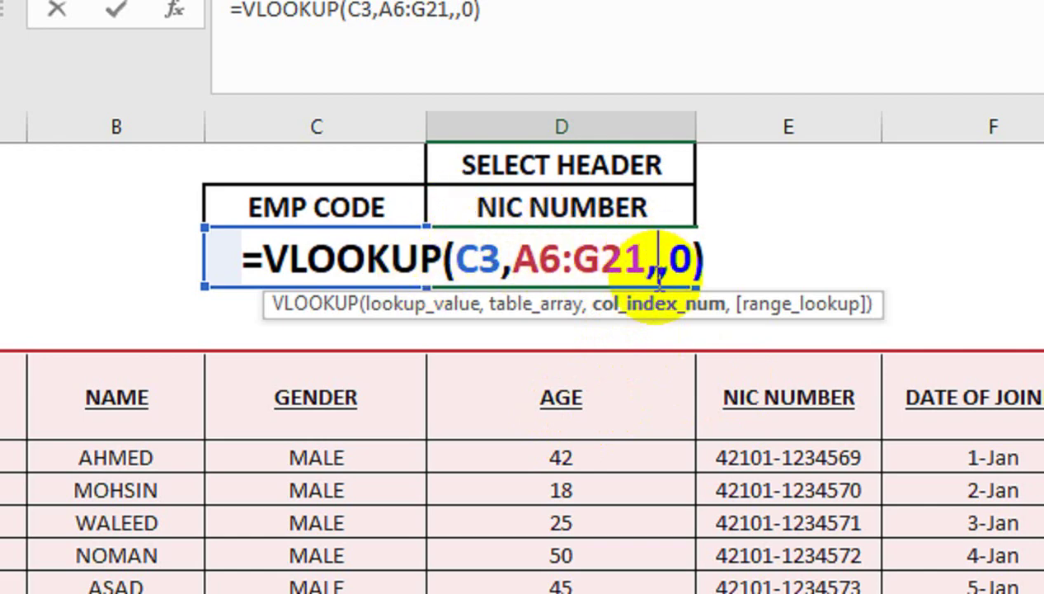
left_click(656, 305)
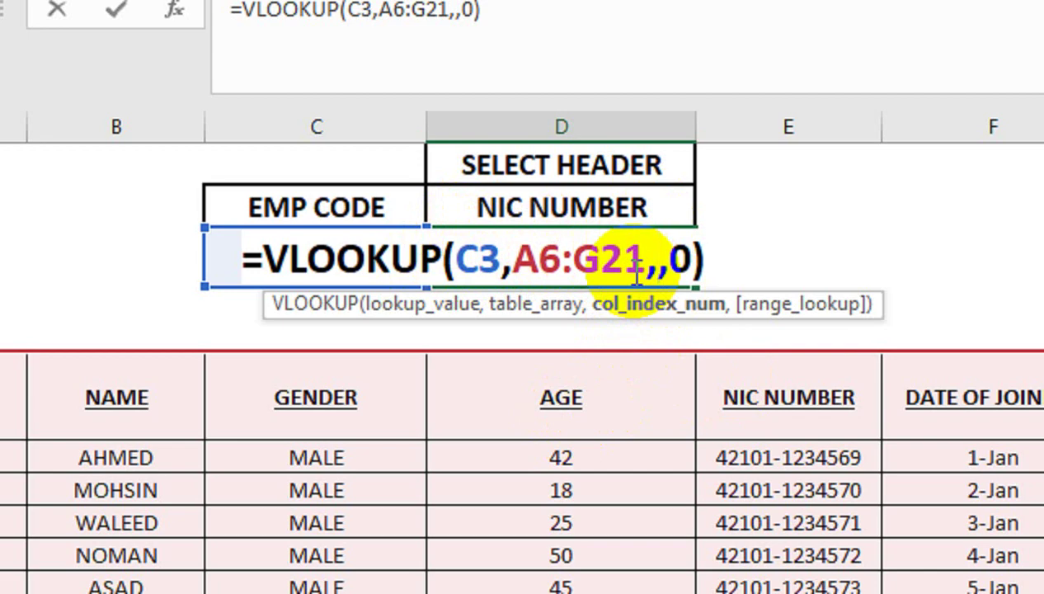
type("ma")
key("Tab")
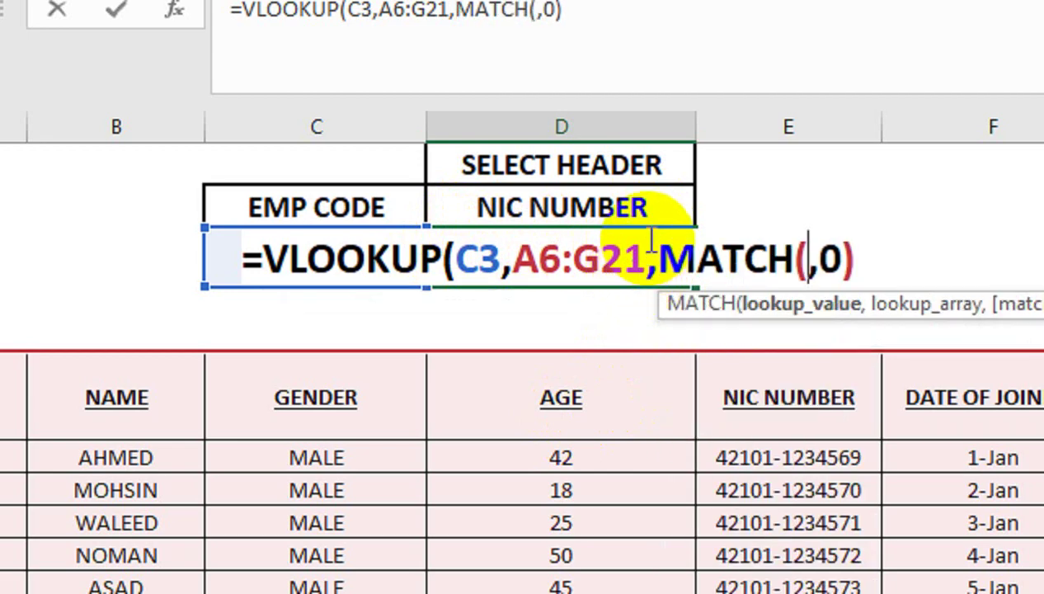
Complete the D3 formula as =VLOOKUP(C3,A6:G21,MATCH(D2,A6:G6,0),0) and widen column D to fit its result
left_click(647, 208)
type(",")
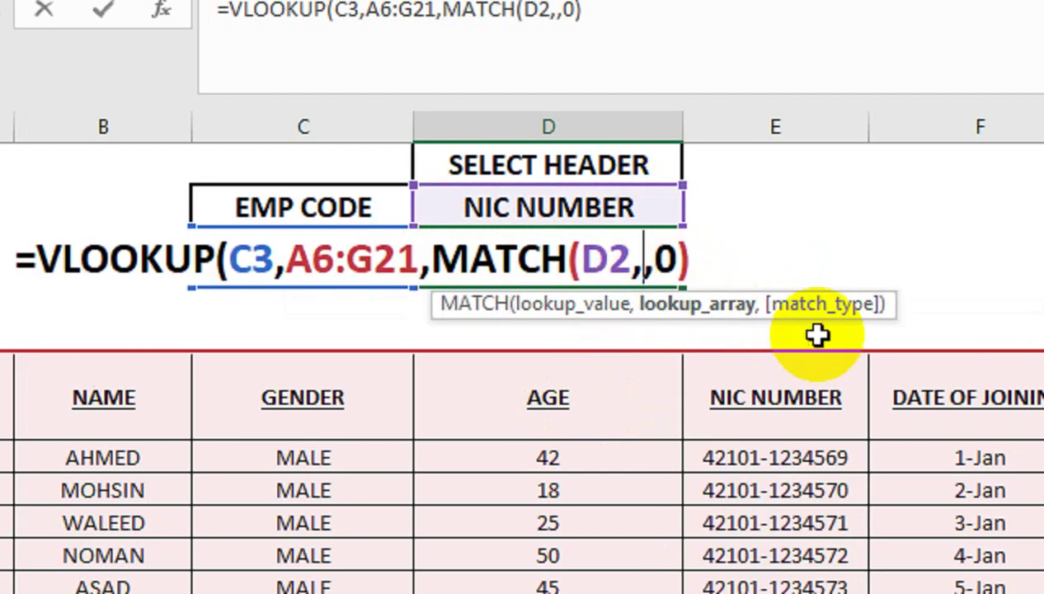
left_click_drag(804, 400, 187, 386)
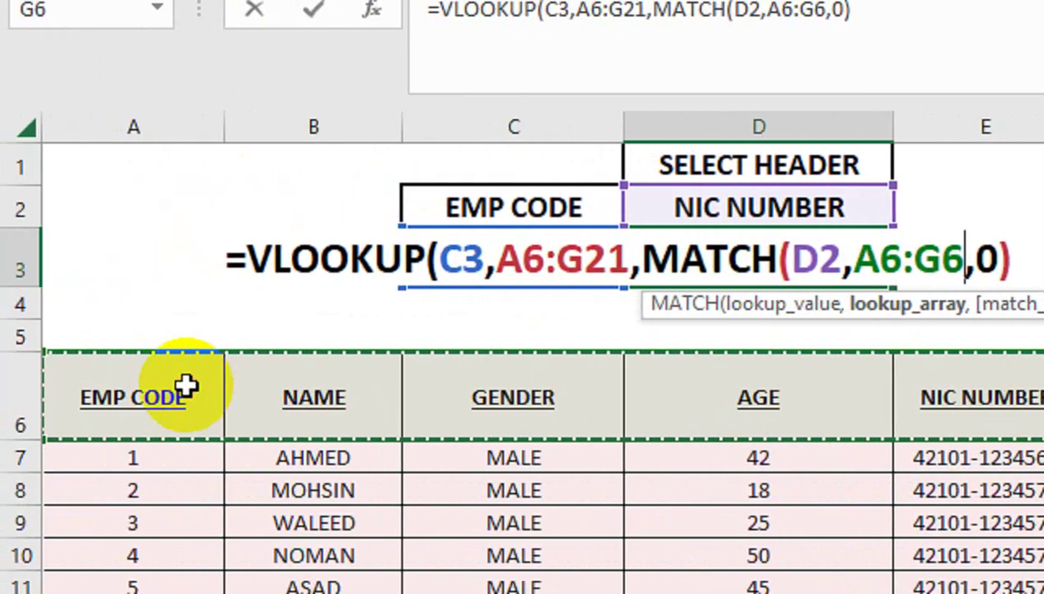
type(",")
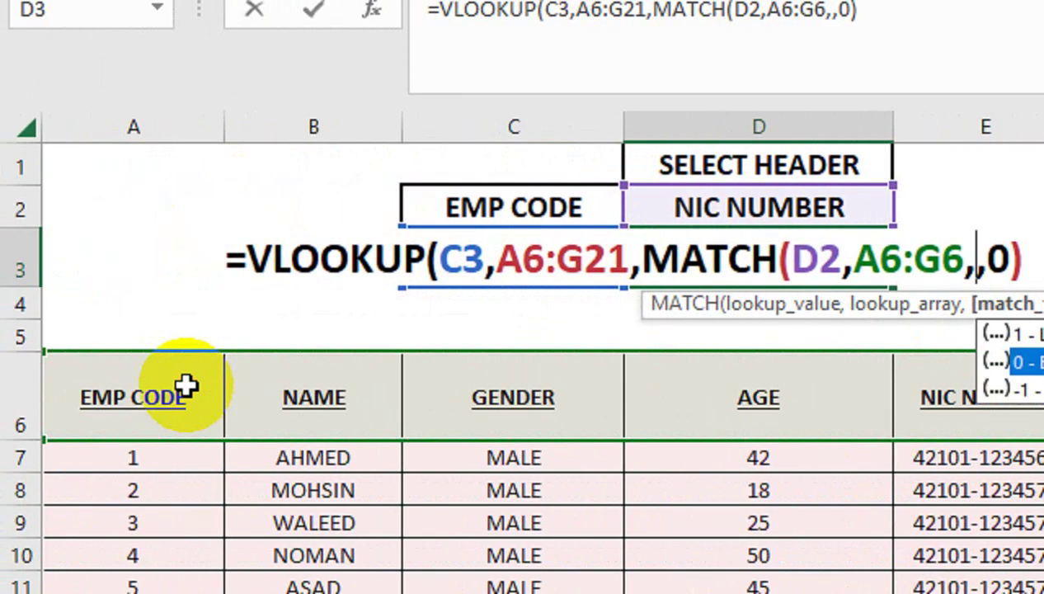
type("0)")
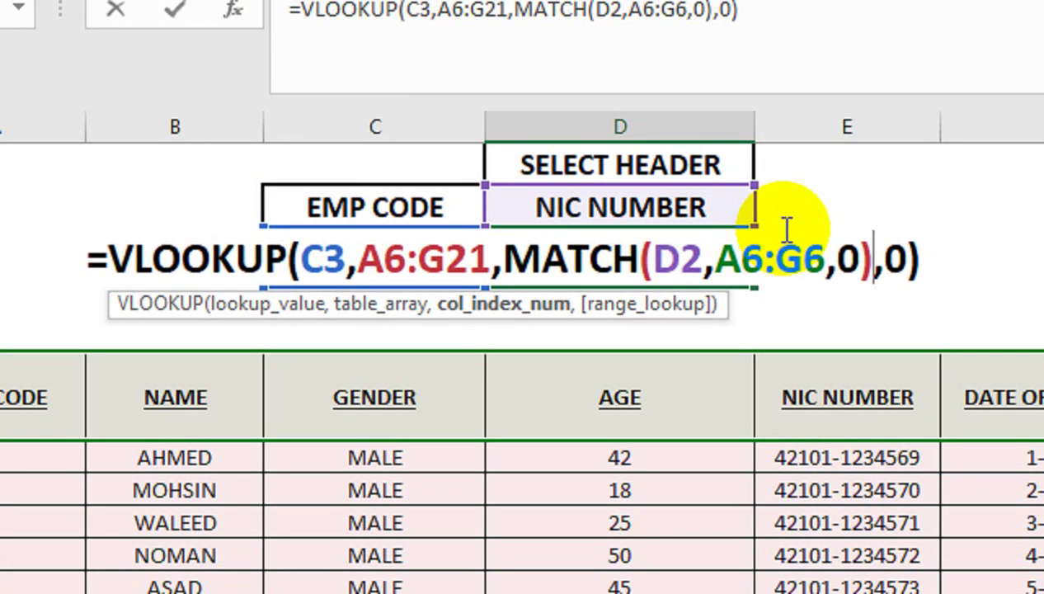
key("Return")
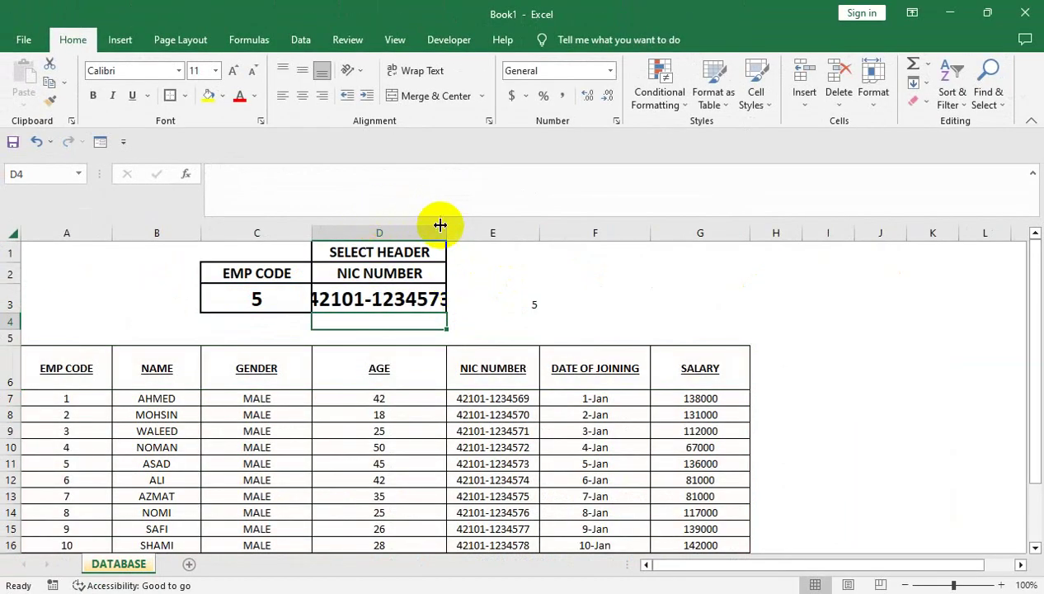
left_click_drag(441, 225, 462, 224)
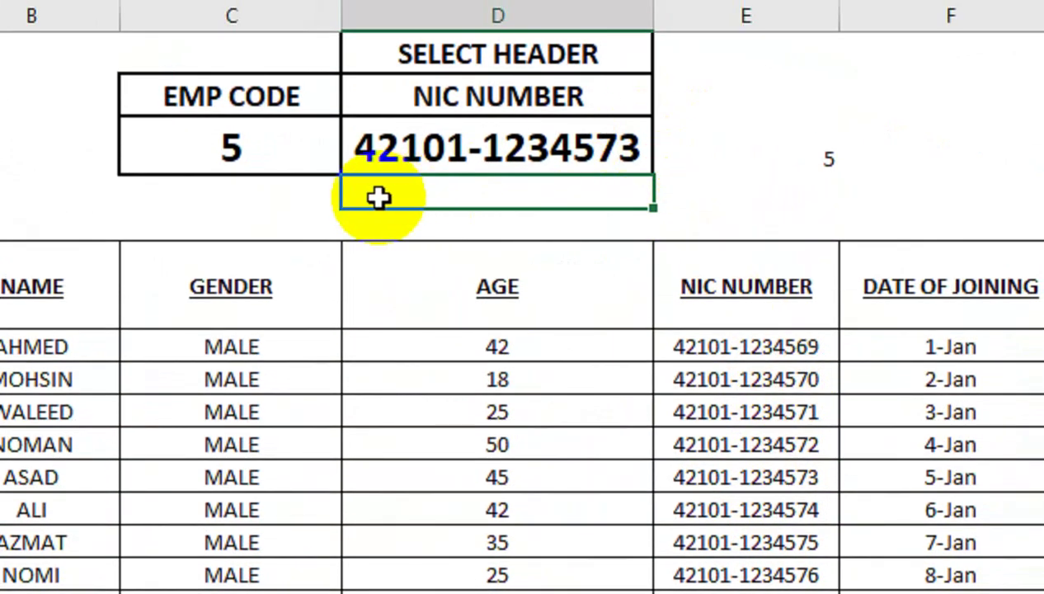
Select employee code 1 in C3 and compare the D3 lookup result with the table
left_click(363, 109)
left_click(356, 171)
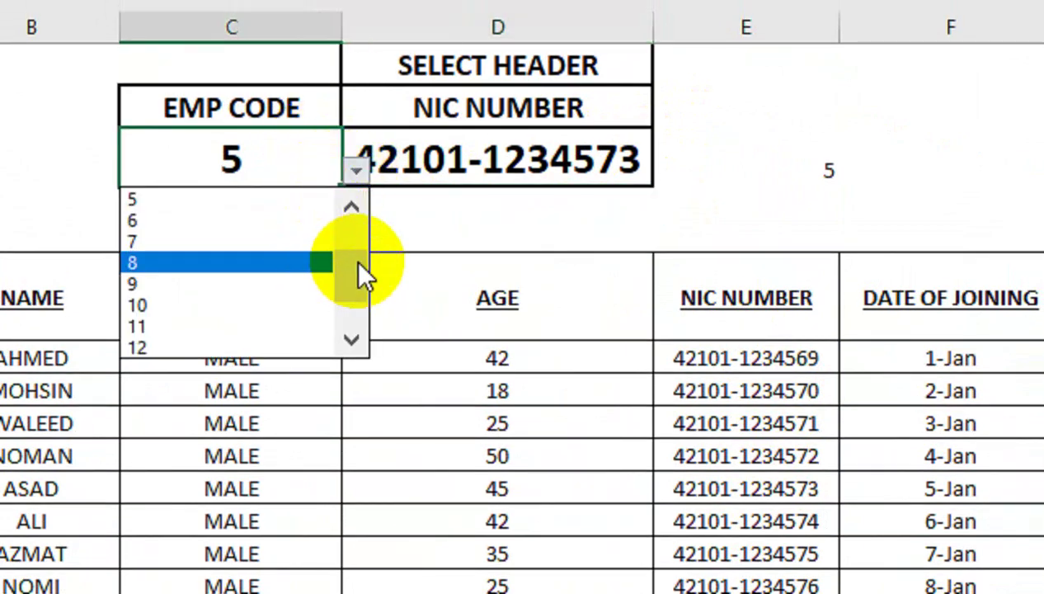
scroll(356, 217, "up", 4)
left_click(282, 198)
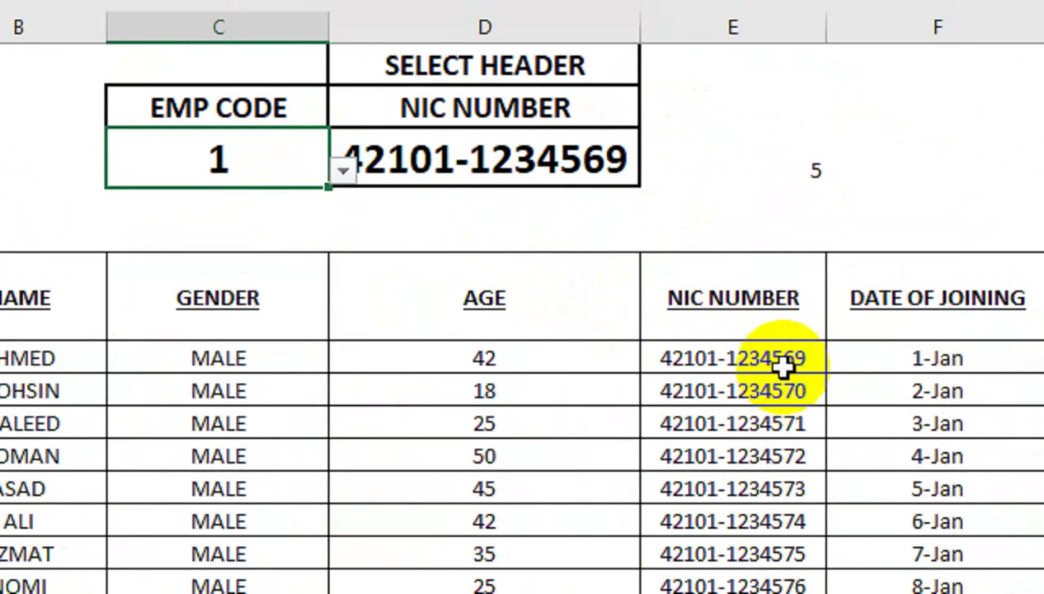
Select SALARY as the header in D2 and check the D3 result and the MATCH helper cell E3
left_click(485, 138)
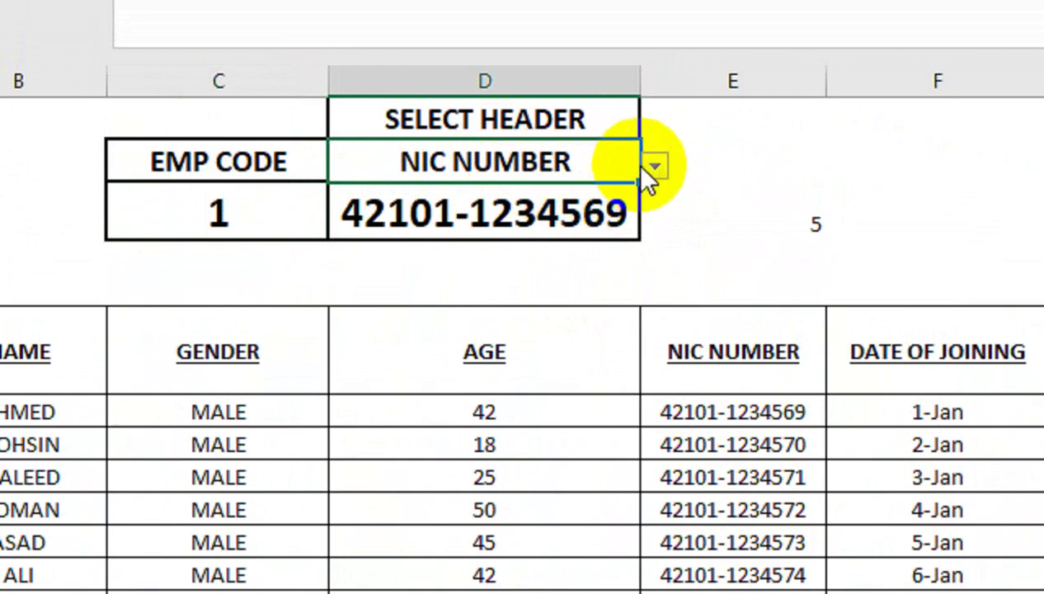
left_click(654, 145)
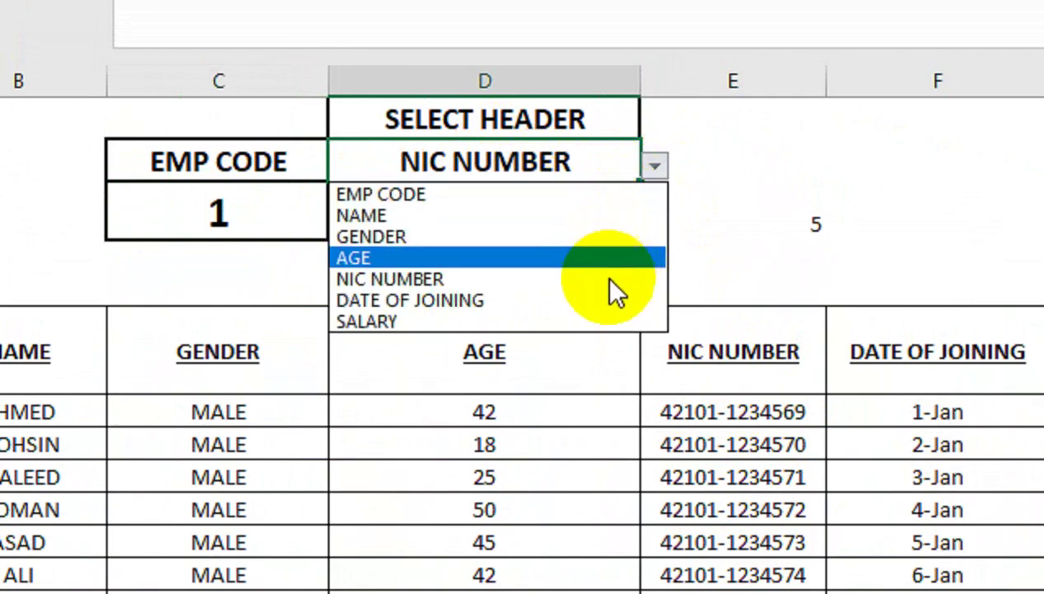
left_click(603, 319)
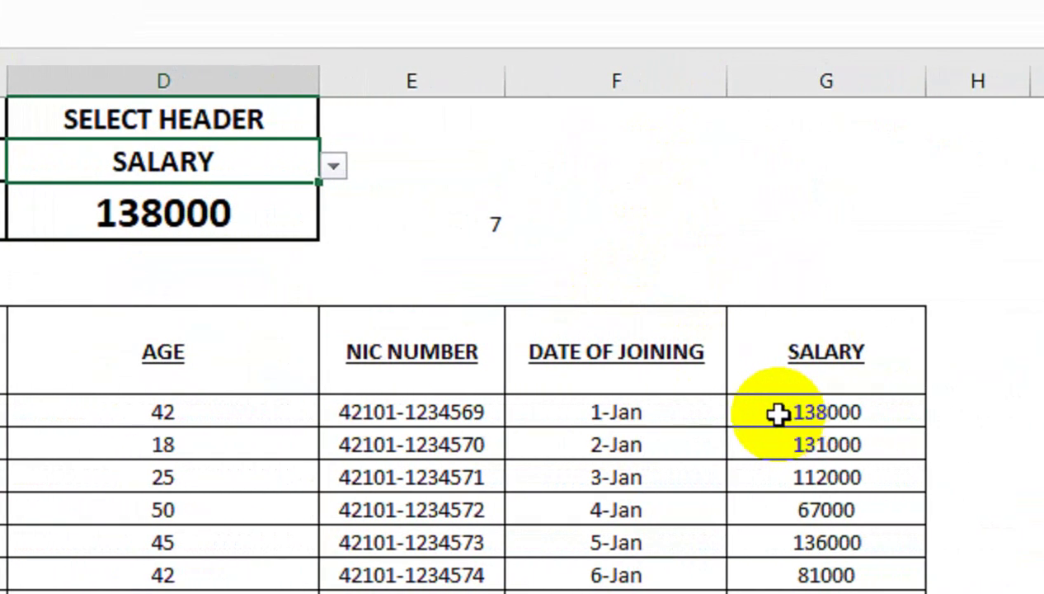
left_click(492, 226)
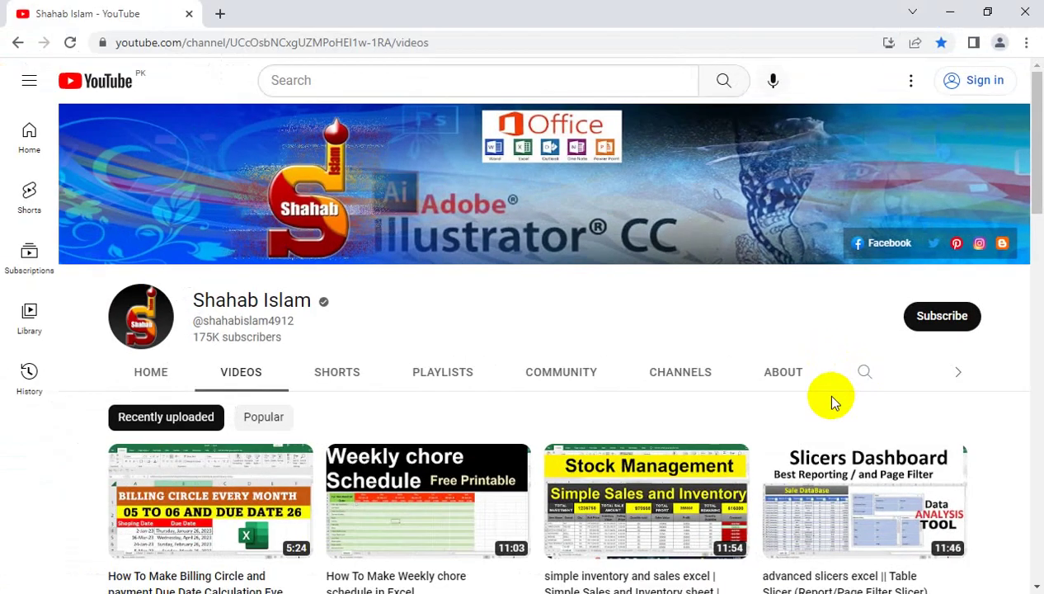
Switch to the YouTube channel page in the browser and view its Shorts and Videos sections
left_click(339, 374)
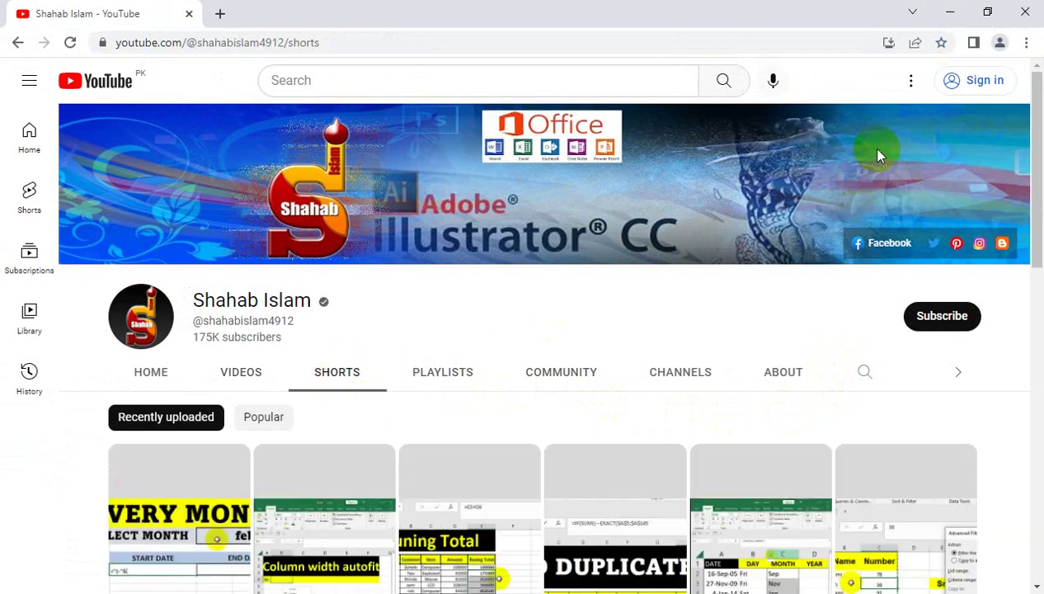
mouse_move(1035, 126)
left_mouse_down()
mouse_move(1038, 289)
mouse_move(1021, 437)
mouse_move(1038, 384)
mouse_move(1033, 107)
left_mouse_up()
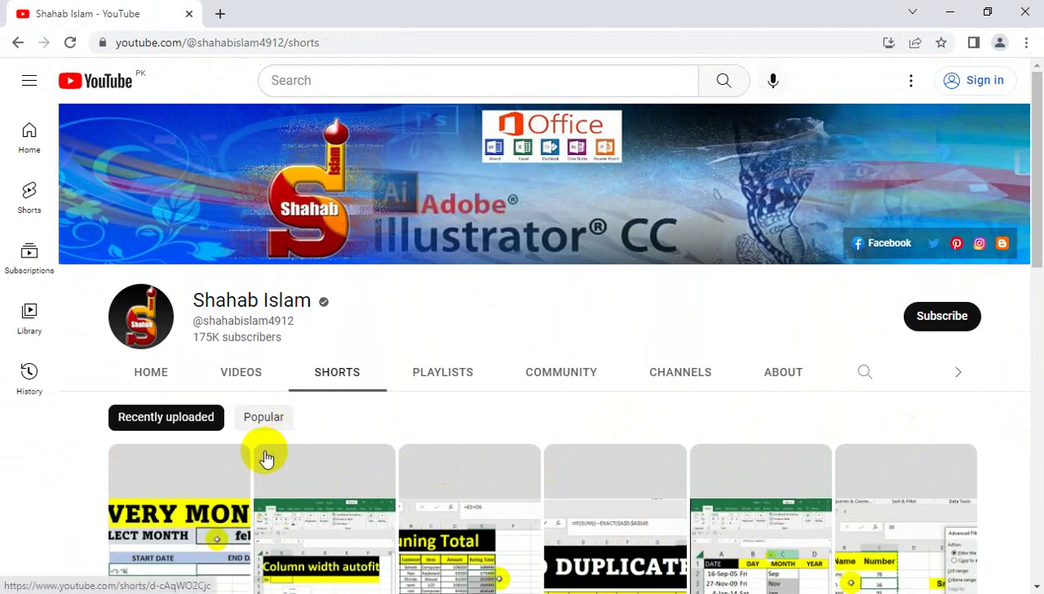
left_click(229, 376)
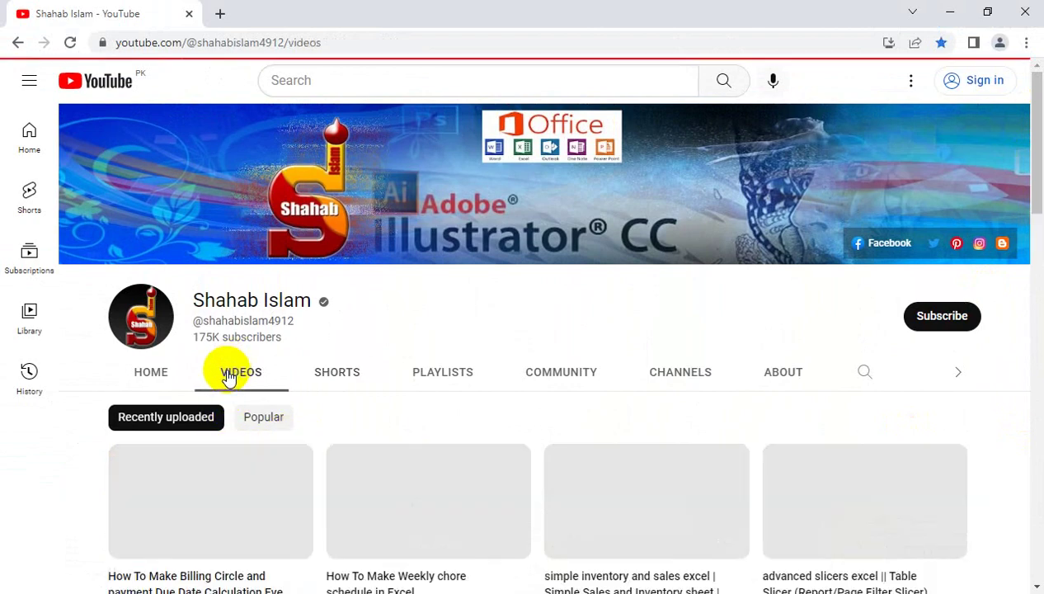